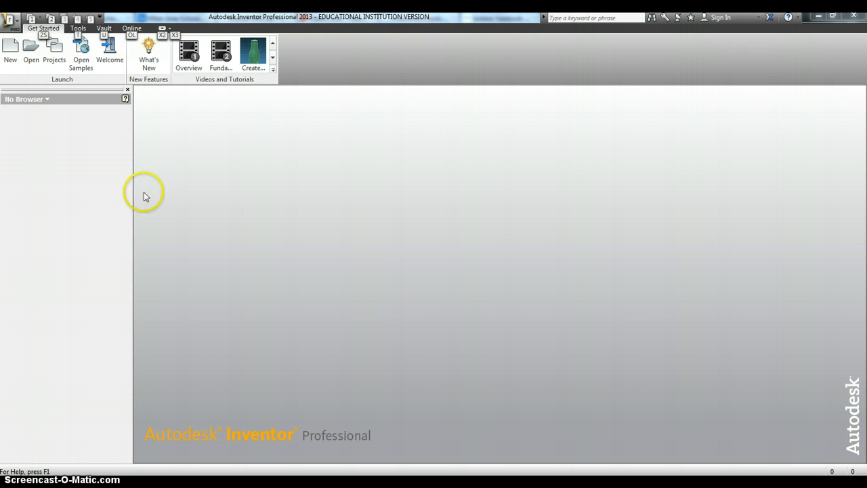
# Create a new part from the Standard.ipt template and start a 2D sketch on the horizontal XZ origin plane
pyautogui.click(10, 54)
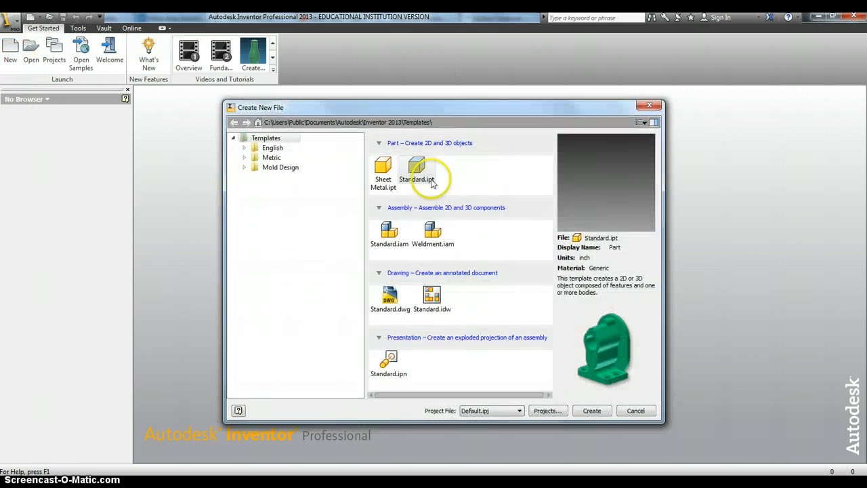
pyautogui.doubleClick(418, 171)
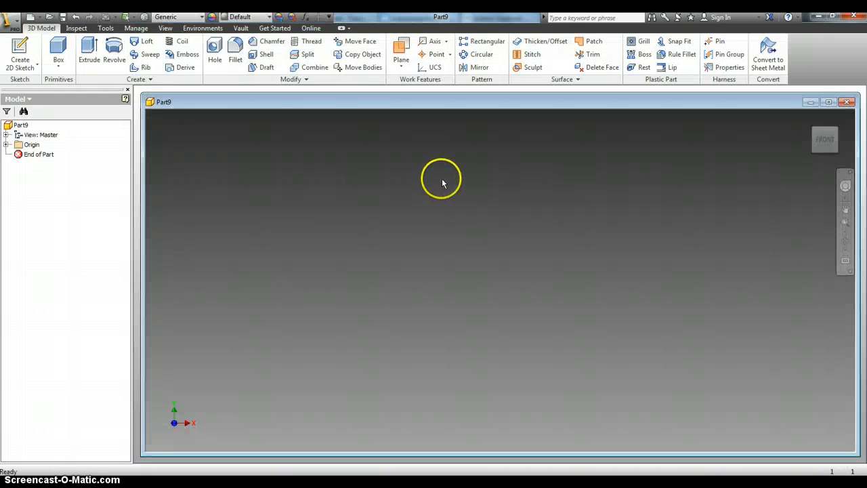
pyautogui.click(20, 49)
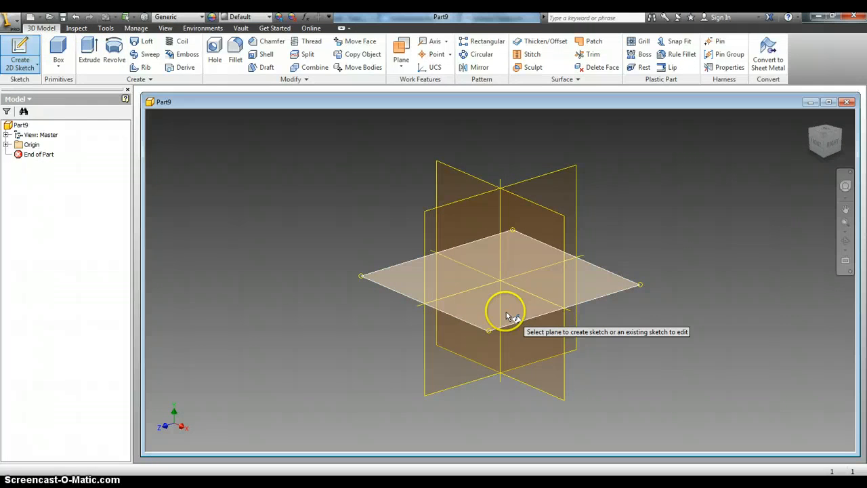
pyautogui.click(490, 322)
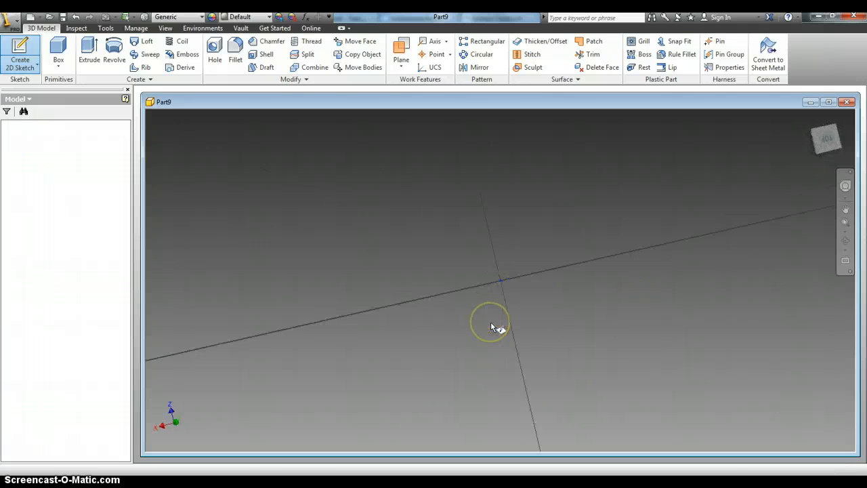
# Sketch a rectangle about 0.825 in wide and 0.42 in high around the origin point
pyautogui.click(92, 48)
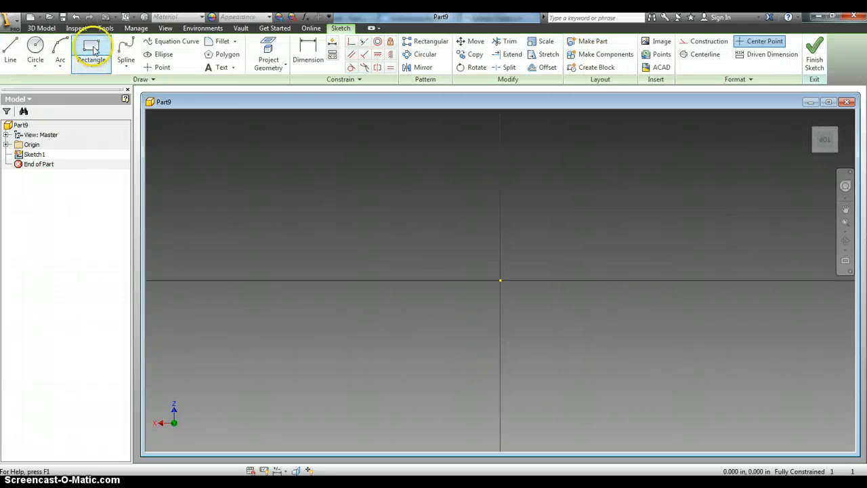
pyautogui.click(384, 242)
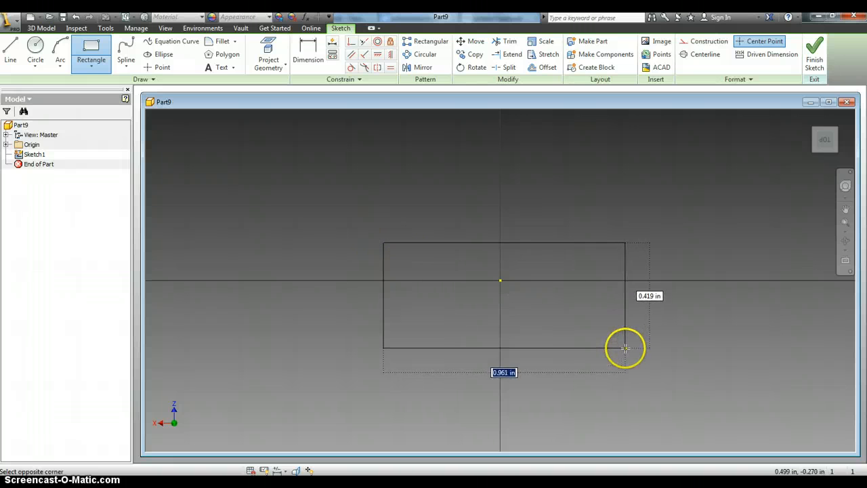
pyautogui.click(591, 349)
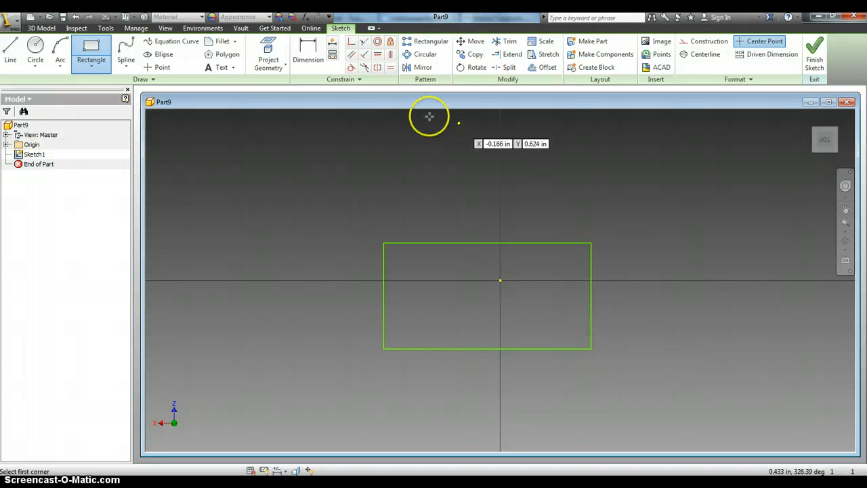
# Dimension the rectangle to 1 in wide and 0.5 in high
pyautogui.click(307, 49)
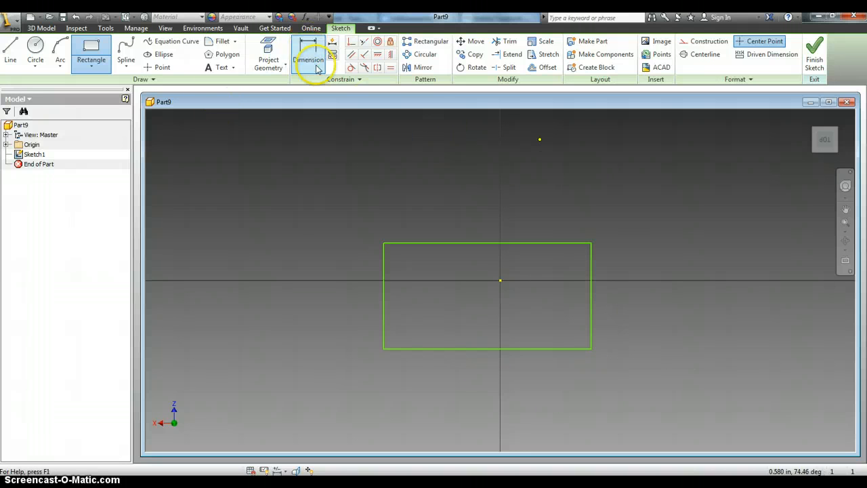
pyautogui.click(457, 243)
pyautogui.click(472, 199)
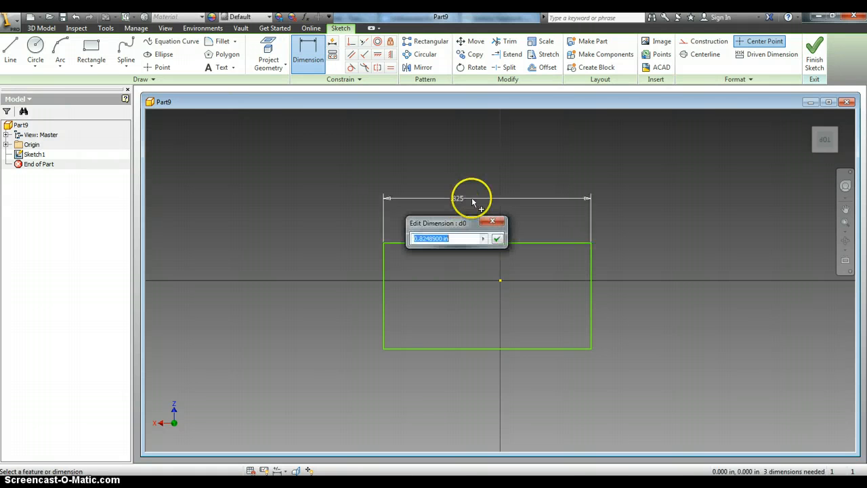
pyautogui.click(497, 238)
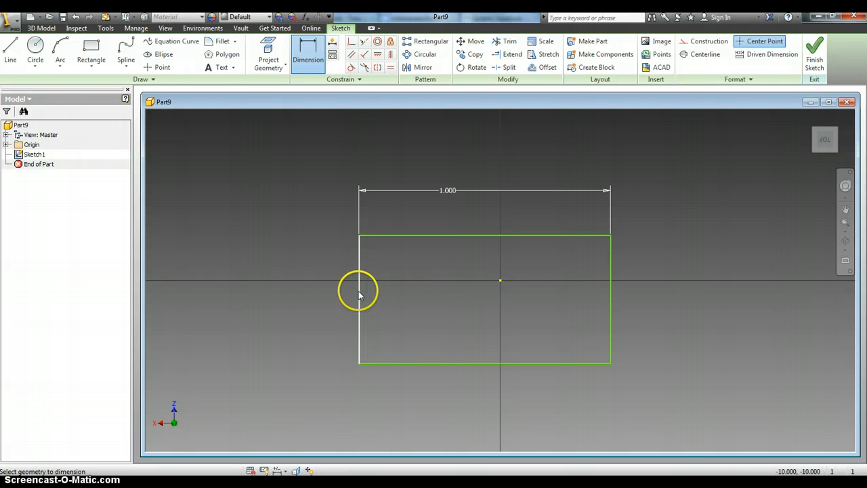
pyautogui.click(359, 295)
pyautogui.click(322, 296)
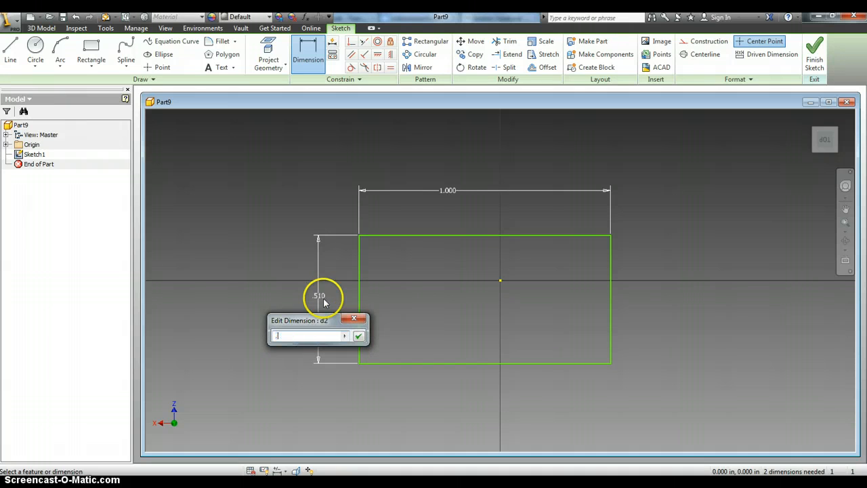
pyautogui.click(359, 337)
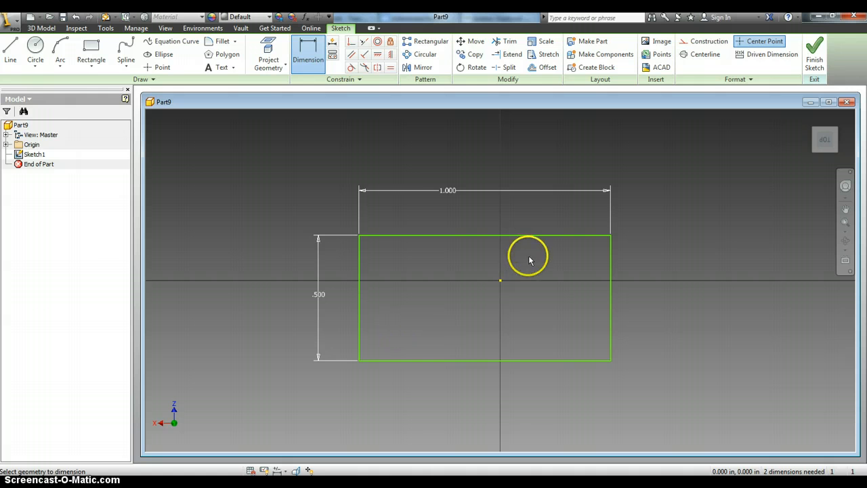
# Finish the sketch and extrude the rectangle 0.5 in upward into a solid block
pyautogui.click(814, 54)
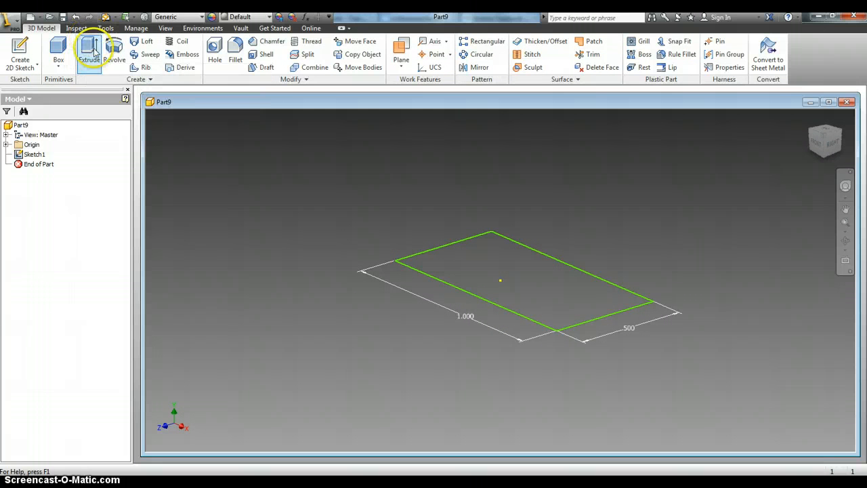
pyautogui.click(89, 53)
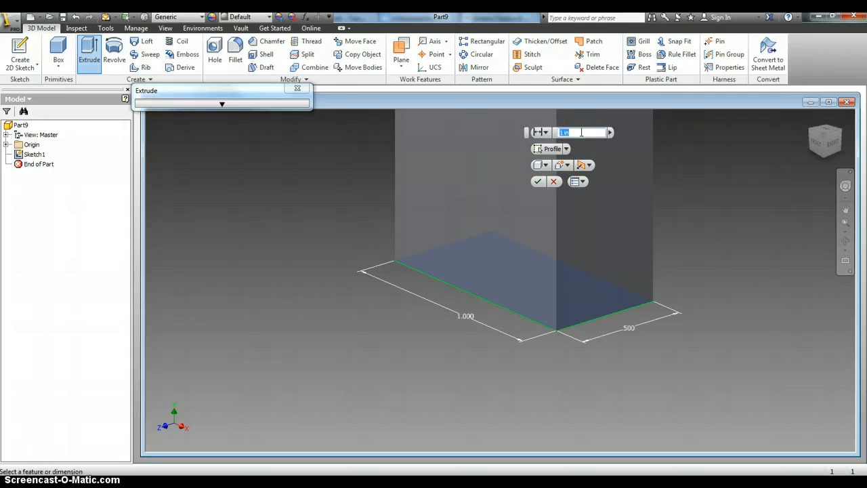
pyautogui.write('.5')
pyautogui.click(538, 181)
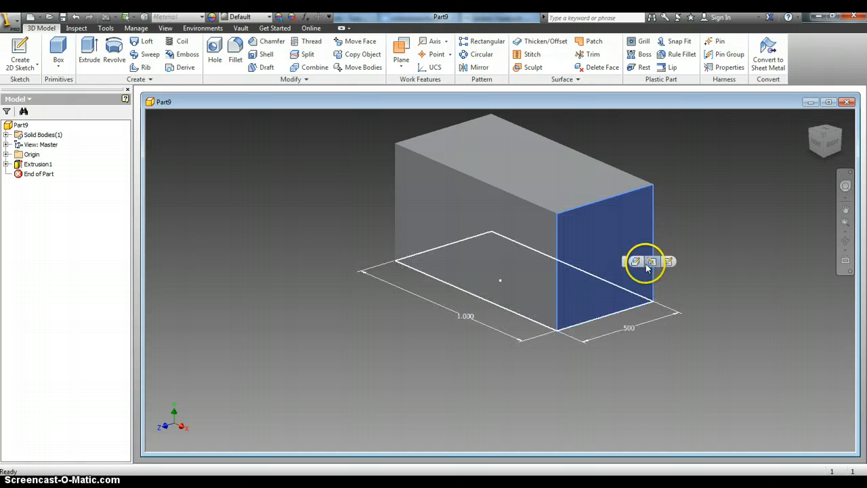
# Start a sketch on the block's right end face and draw two small rectangles side by side in its upper half
pyautogui.click(668, 261)
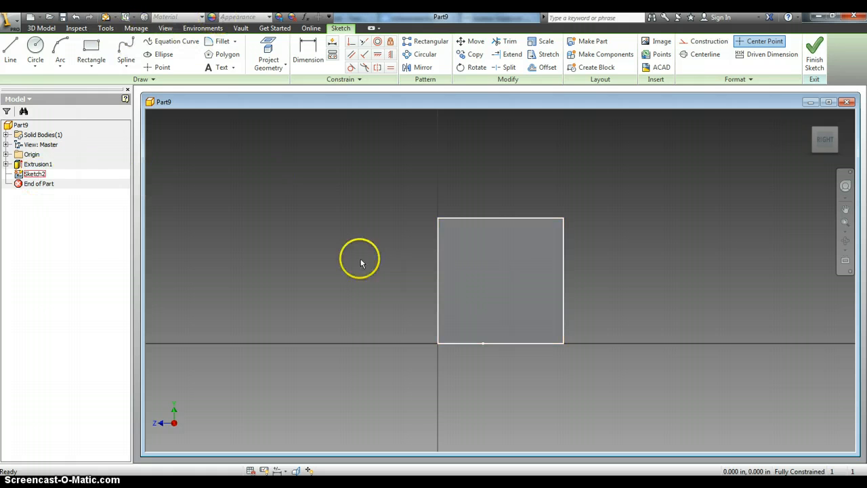
pyautogui.scroll(2, 372, 275)
pyautogui.scroll(-3, 371, 275)
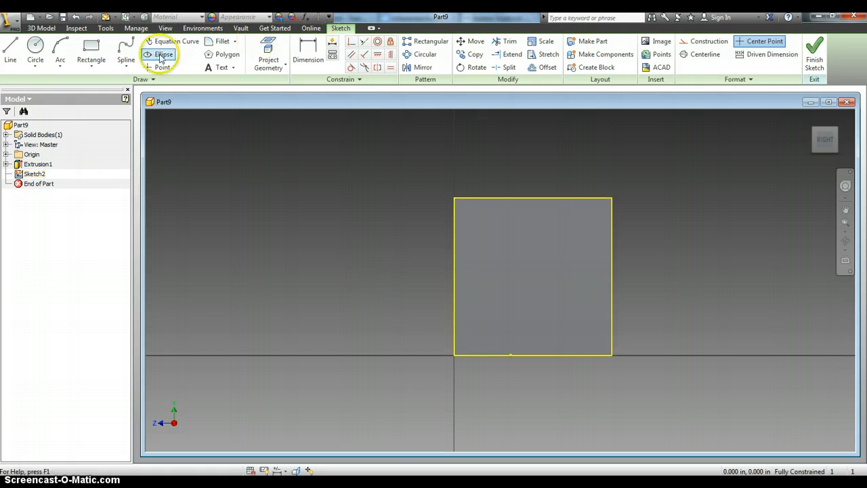
pyautogui.click(91, 51)
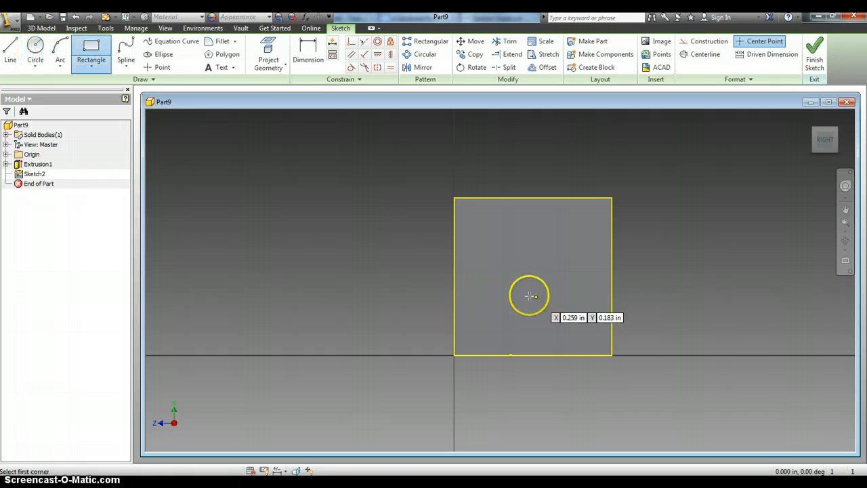
pyautogui.click(486, 240)
pyautogui.click(511, 270)
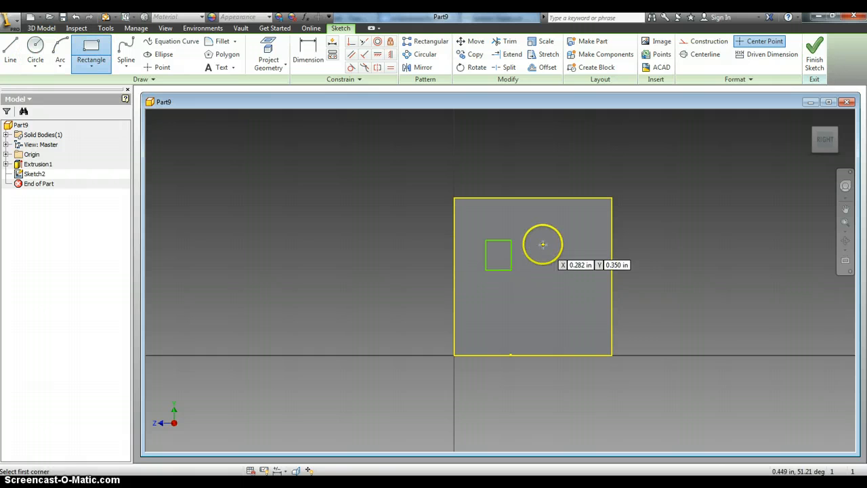
pyautogui.click(543, 245)
pyautogui.click(581, 270)
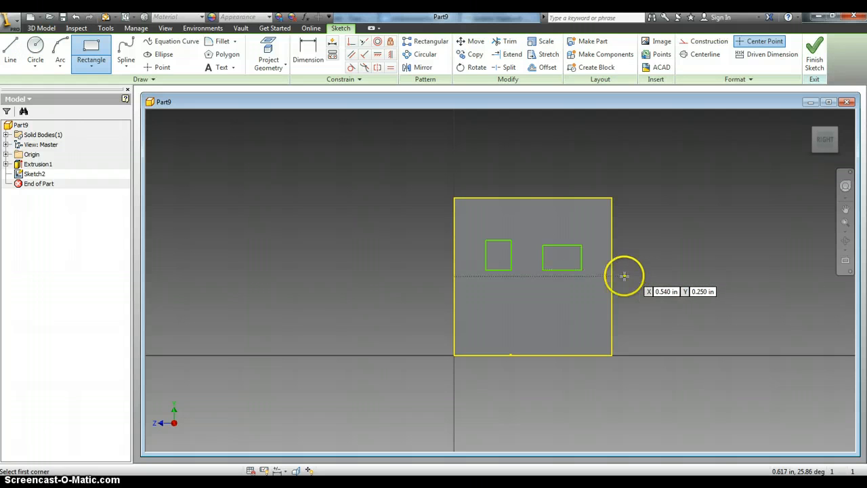
# Dimension the left small rectangle to 0.1 in wide and 0.1 in high
pyautogui.click(308, 52)
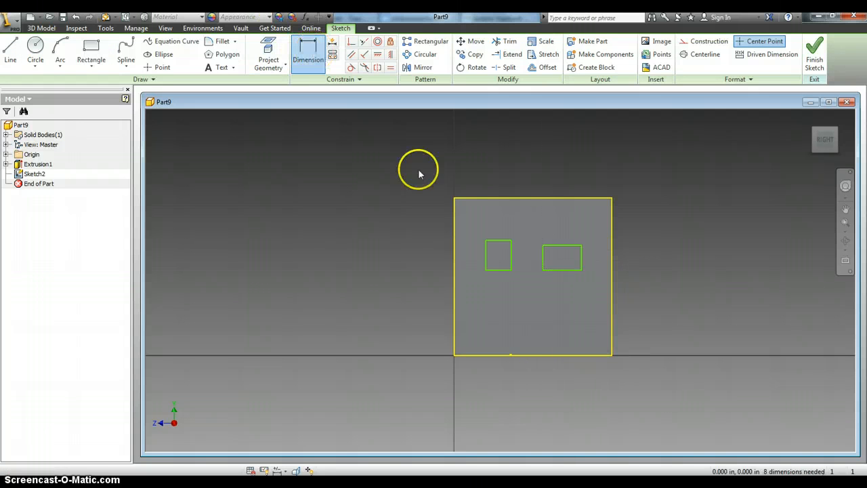
pyautogui.click(498, 243)
pyautogui.click(520, 226)
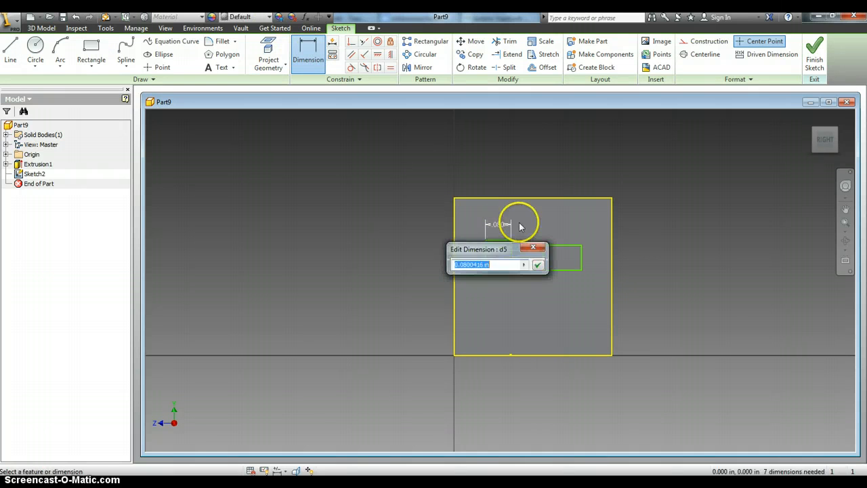
pyautogui.write('.1')
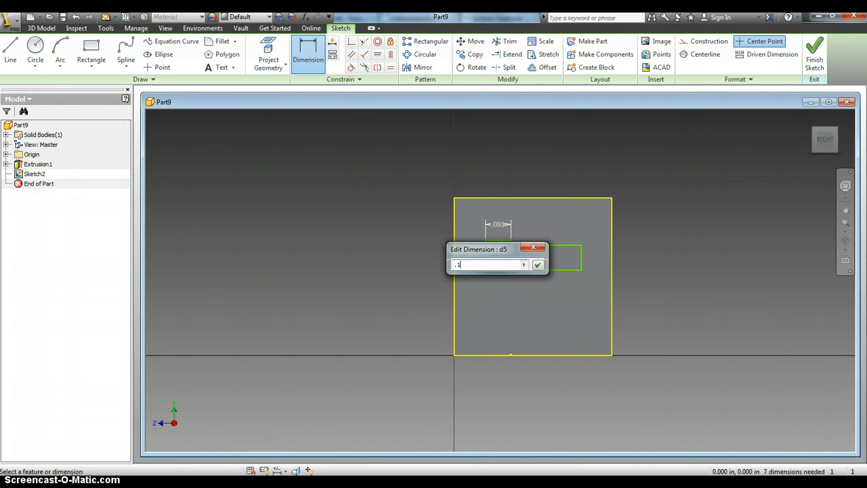
pyautogui.click(537, 264)
pyautogui.click(485, 263)
pyautogui.click(476, 263)
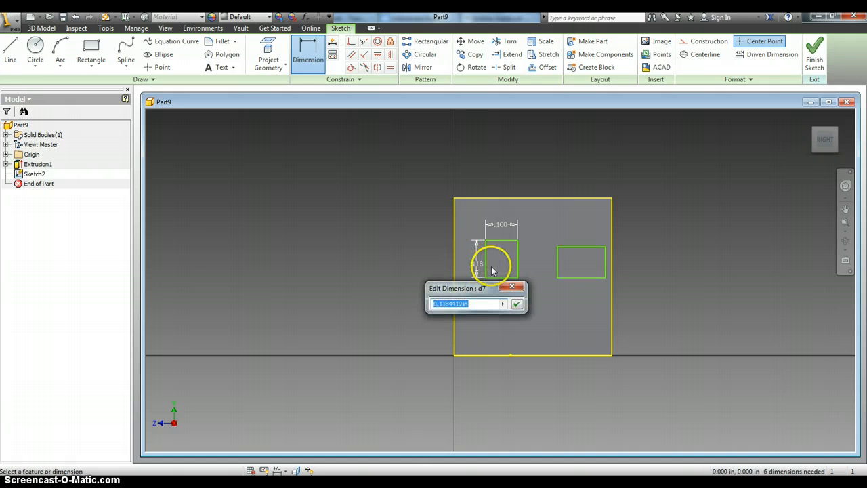
pyautogui.click(517, 305)
# Dimension the right small rectangle to 0.1 in wide and 0.1 in high
pyautogui.click(571, 277)
pyautogui.click(579, 301)
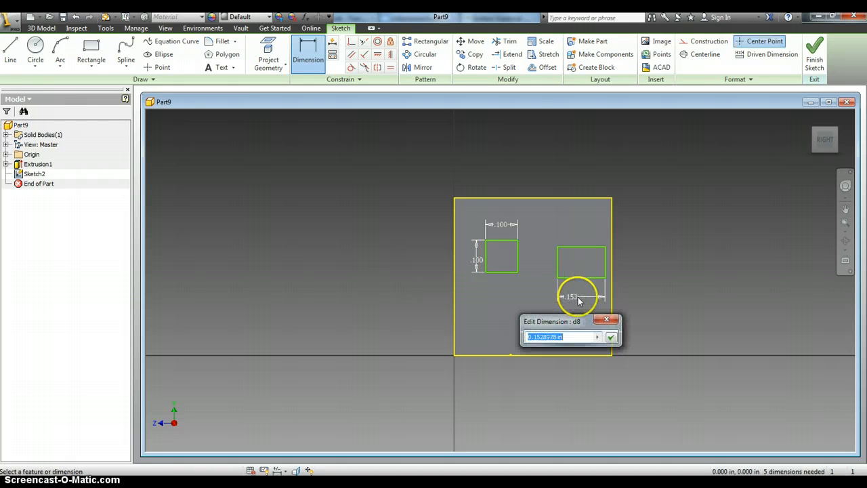
pyautogui.write('.1')
pyautogui.click(612, 337)
pyautogui.click(606, 268)
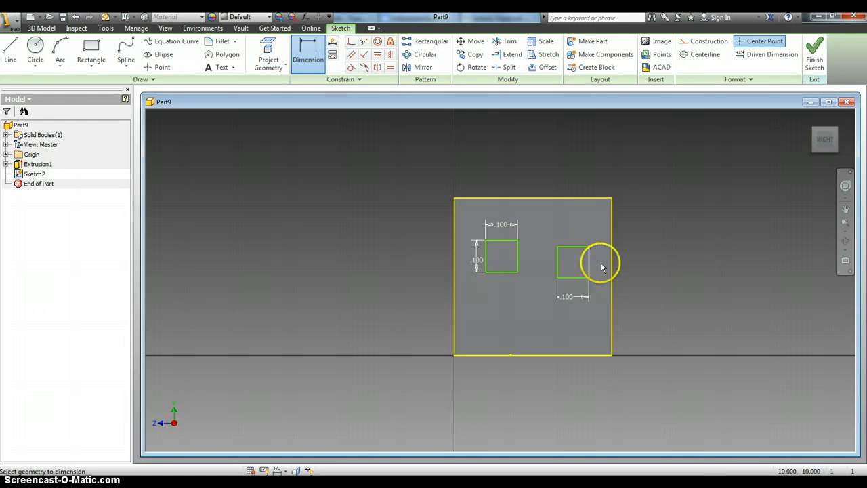
pyautogui.click(604, 268)
pyautogui.write('.1')
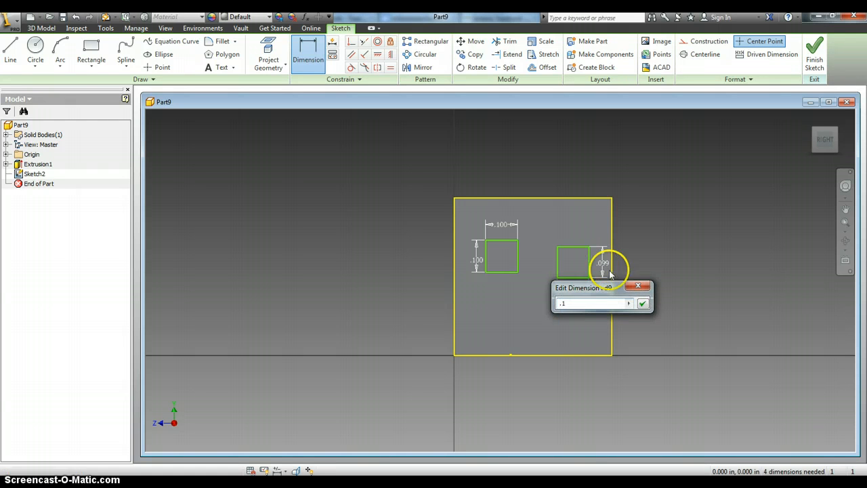
pyautogui.click(642, 304)
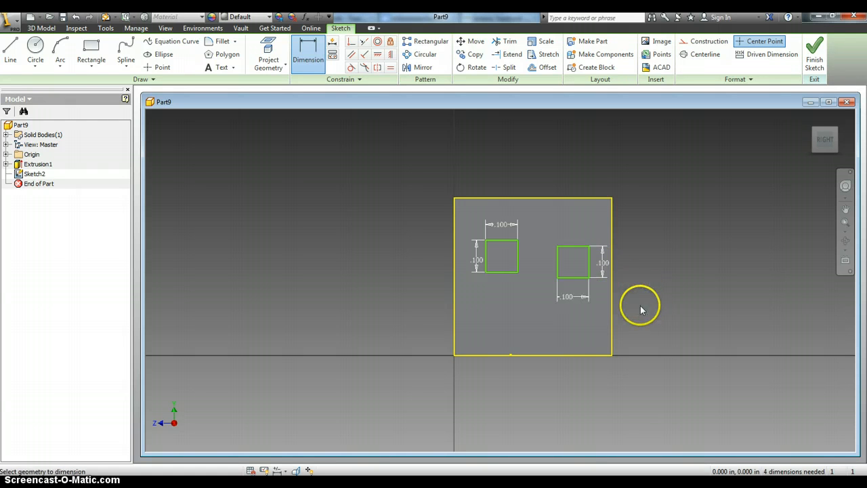
# Place the upper side of the right square 0.1 in below the face's upper edge with a dimension
pyautogui.click(571, 248)
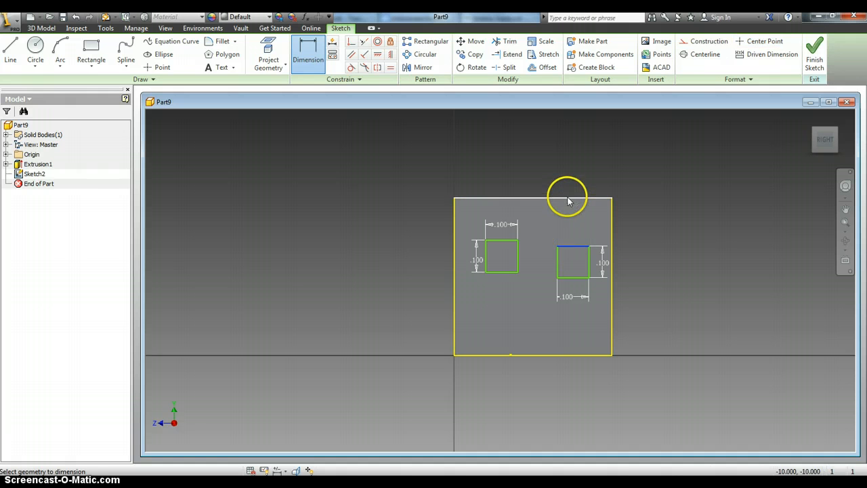
pyautogui.click(587, 205)
pyautogui.click(632, 220)
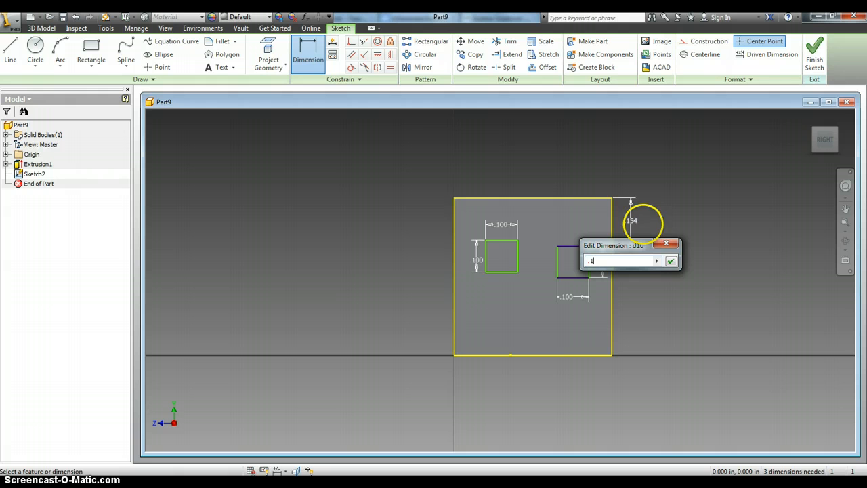
pyautogui.write('.1')
pyautogui.click(671, 261)
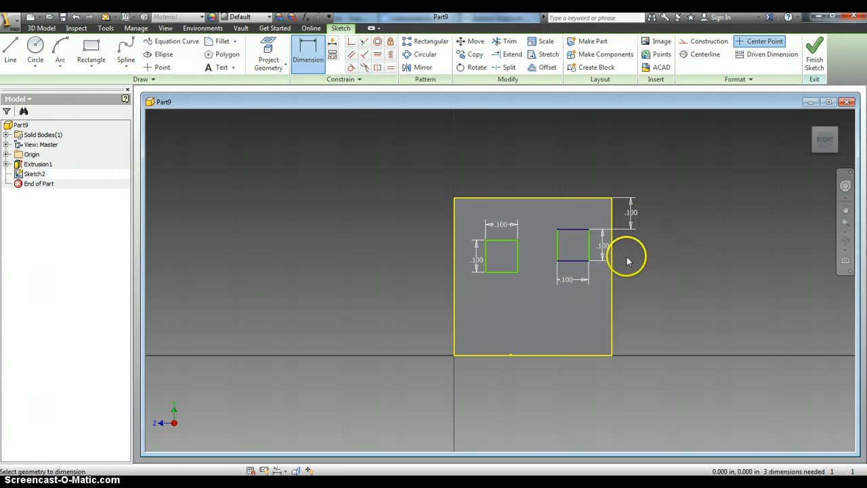
# Place the upper side of the left square 0.1 in below the face's upper edge with a dimension
pyautogui.click(505, 242)
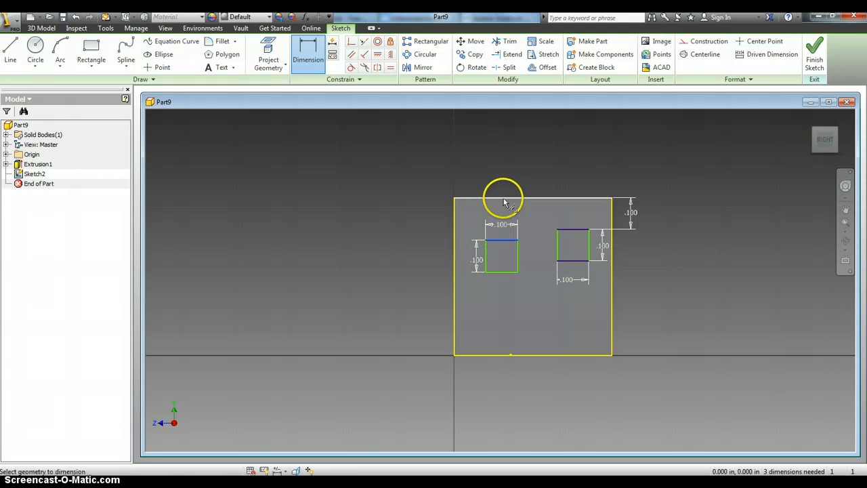
pyautogui.click(499, 212)
pyautogui.click(500, 216)
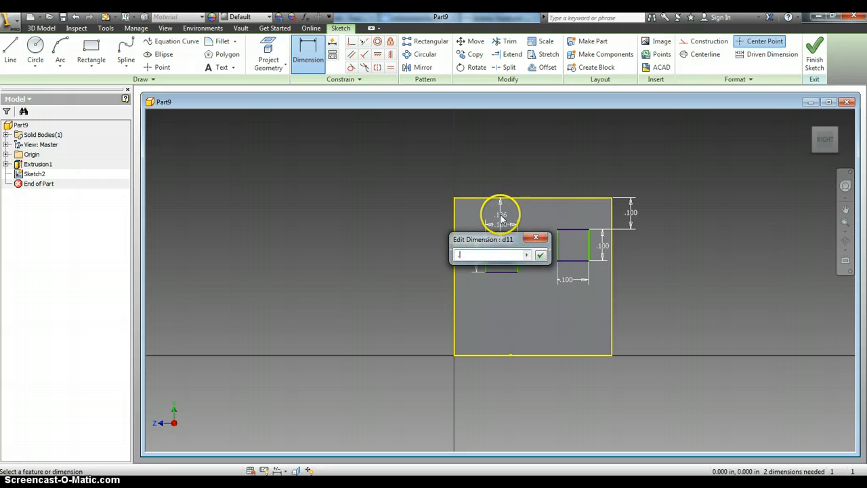
pyautogui.click(543, 256)
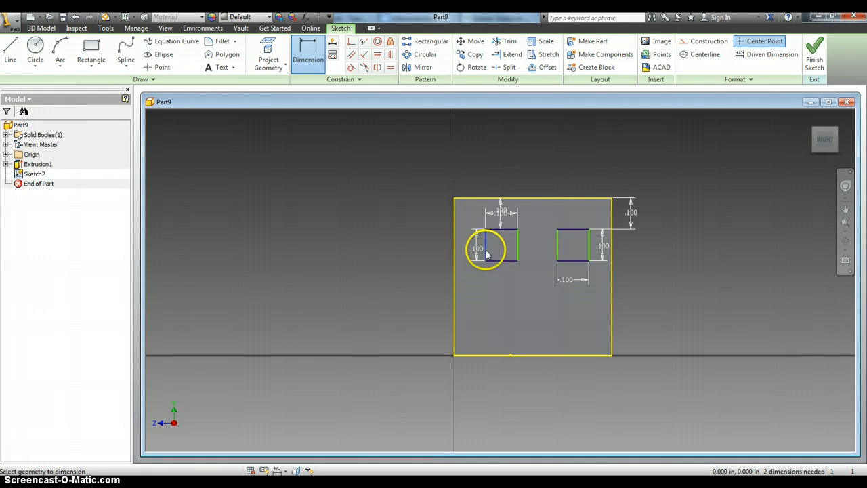
# Place the left side of the left square 0.1 in from the face's left edge with a dimension
pyautogui.click(456, 256)
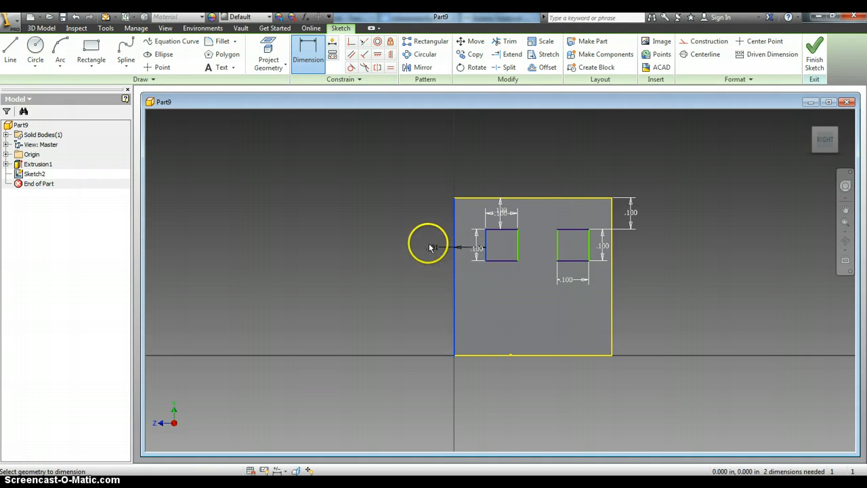
pyautogui.click(468, 180)
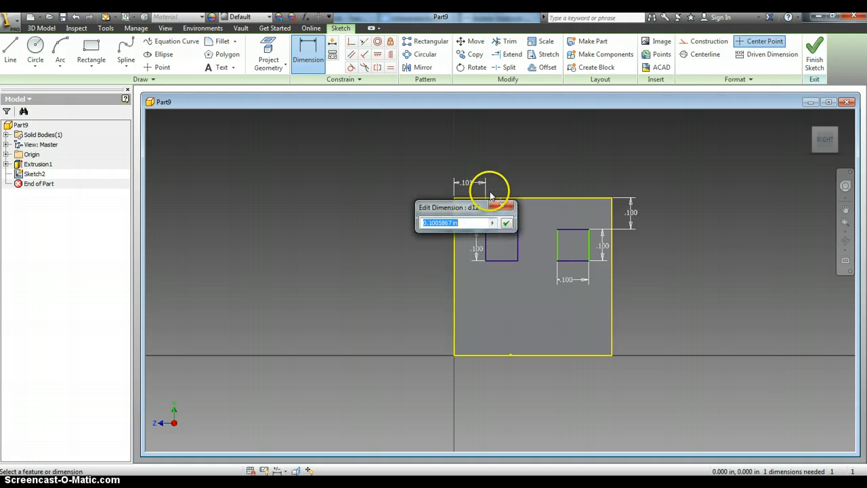
pyautogui.click(507, 223)
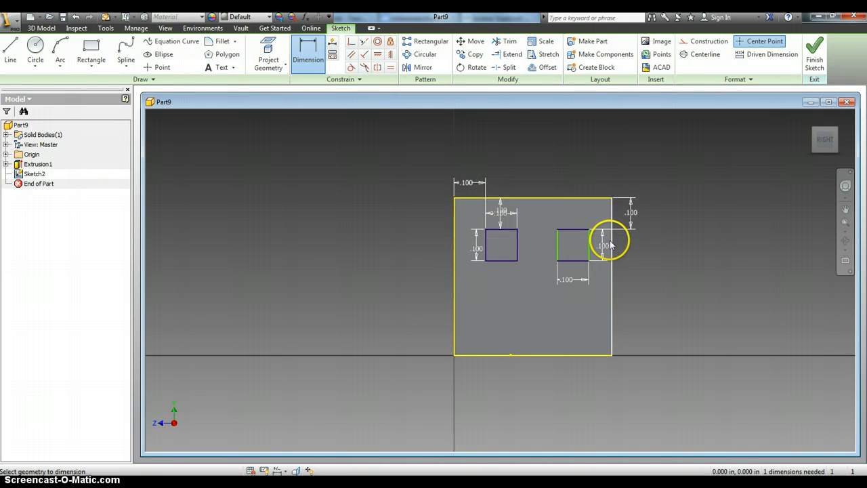
# Place the right side of the right square 0.1 in from the face's right edge with a dimension and finish the sketch
pyautogui.click(612, 245)
pyautogui.click(589, 241)
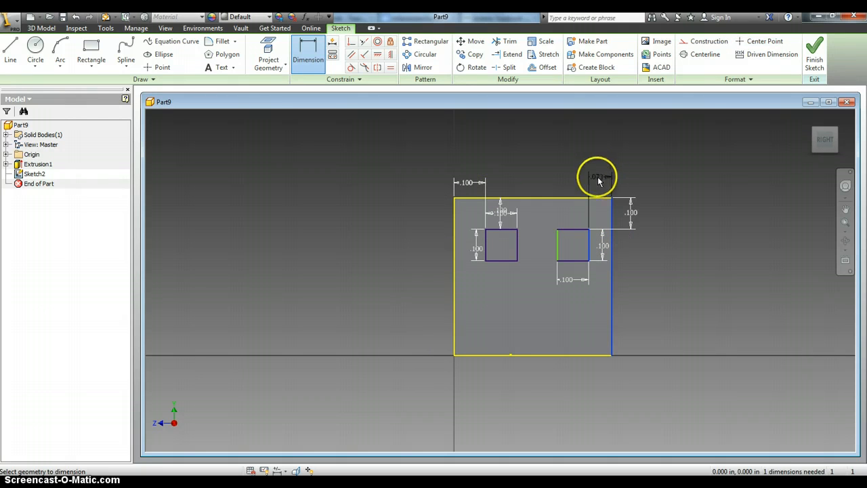
pyautogui.click(598, 177)
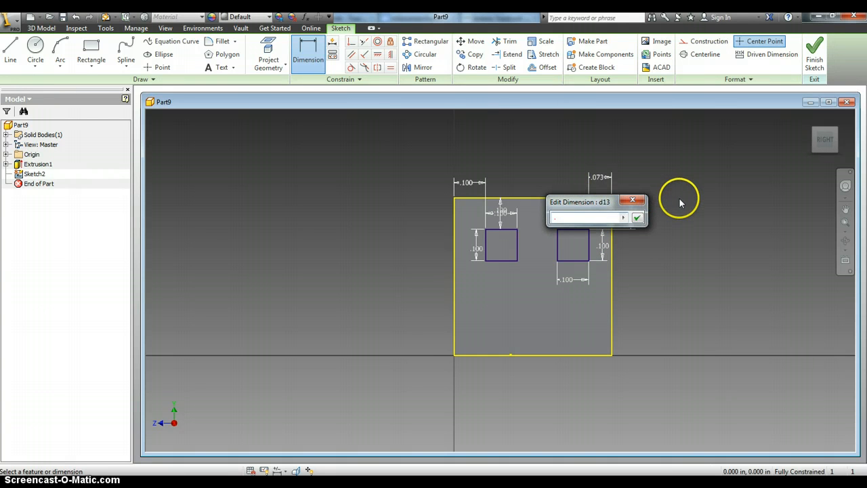
pyautogui.click(638, 218)
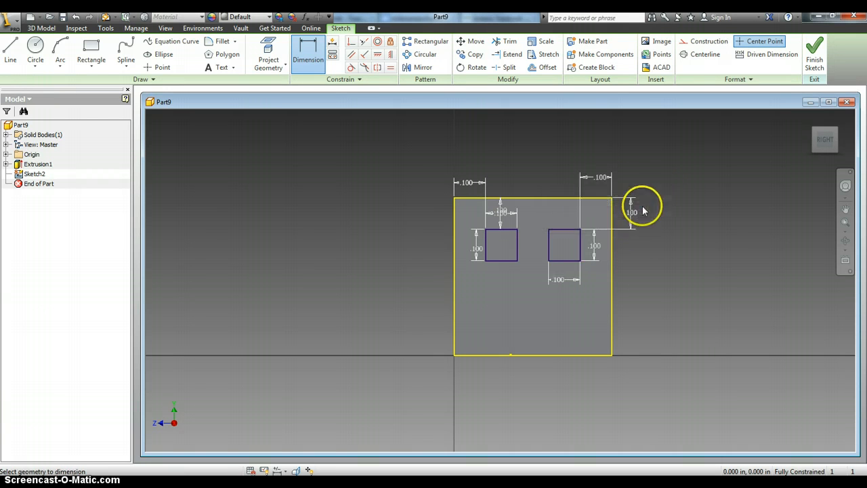
pyautogui.click(830, 56)
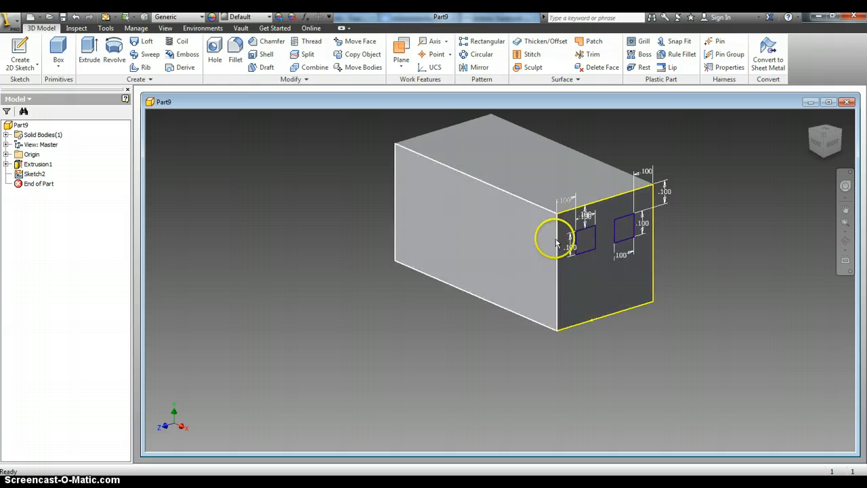
# Extrude both small squares as a cut 0.01 in deep into the block's end face
pyautogui.click(89, 49)
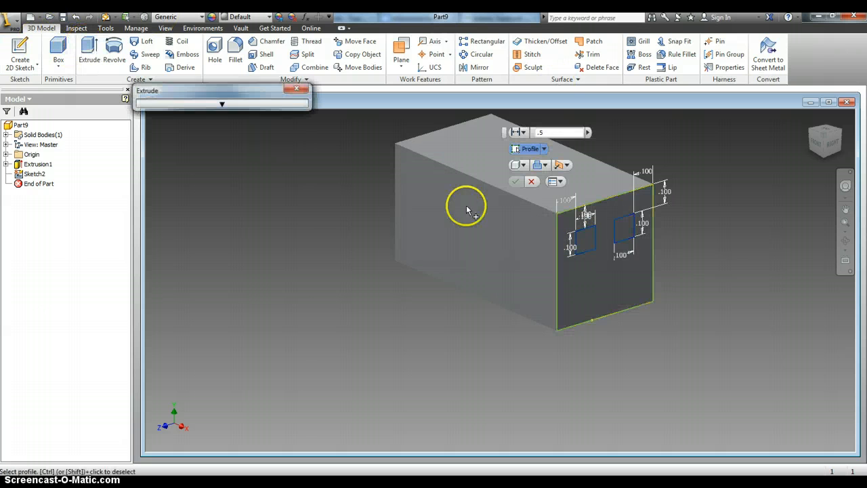
pyautogui.click(590, 239)
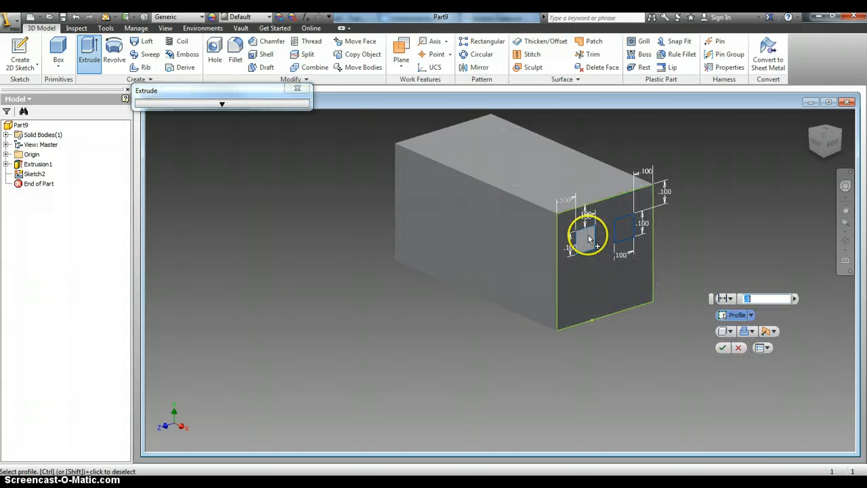
pyautogui.click(631, 228)
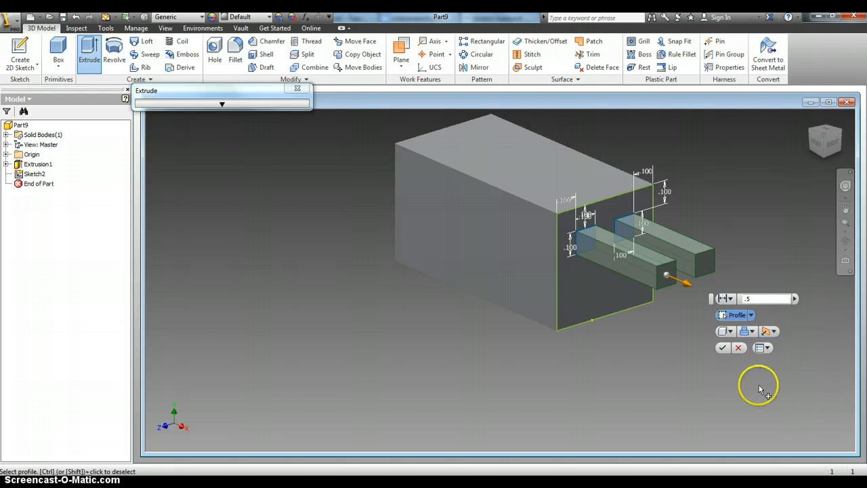
pyautogui.click(754, 334)
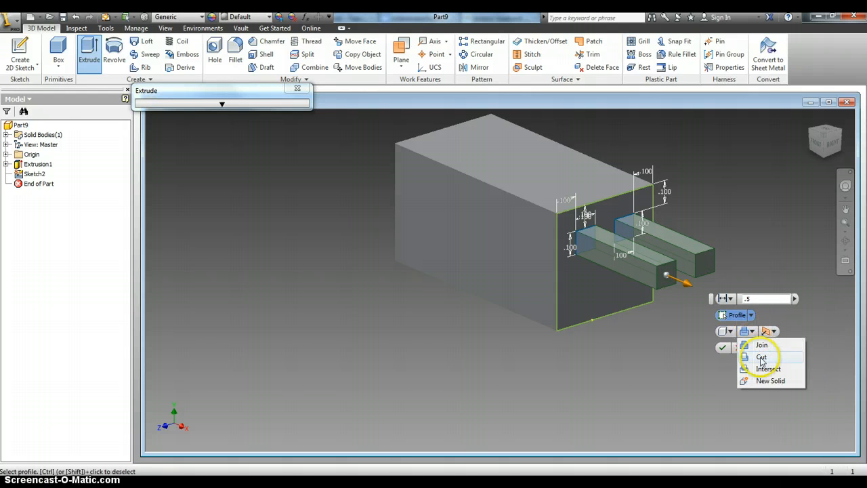
pyautogui.click(761, 358)
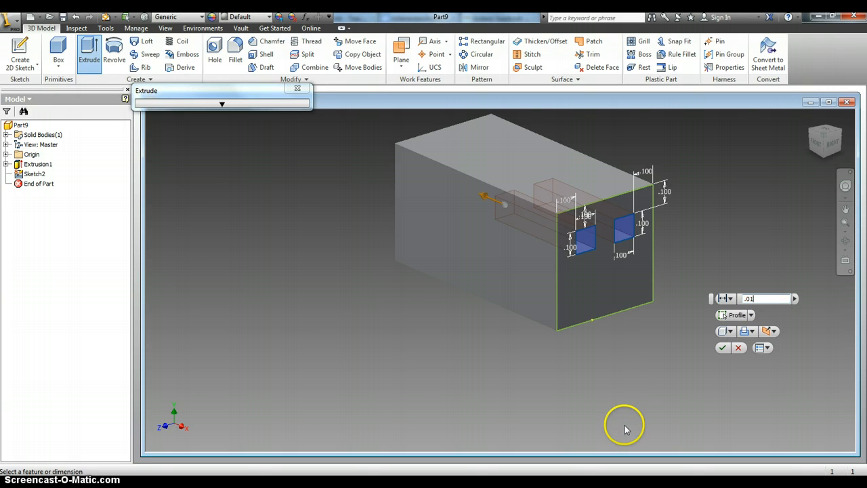
pyautogui.click(723, 348)
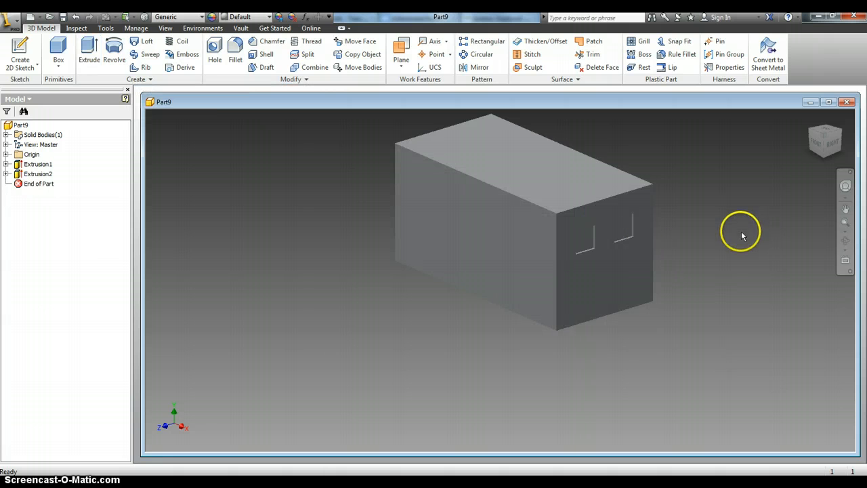
# Save the part as house base in the PLTW folder, replacing the existing file
pyautogui.moveTo(825, 139)
pyautogui.mouseDown()
pyautogui.moveTo(817, 141)
pyautogui.moveTo(790, 113)
pyautogui.moveTo(804, 429)
pyautogui.moveTo(841, 122)
pyautogui.moveTo(770, 215)
pyautogui.moveTo(607, 388)
pyautogui.moveTo(603, 451)
pyautogui.moveTo(759, 364)
pyautogui.moveTo(833, 63)
pyautogui.mouseUp()
pyautogui.click(810, 118)
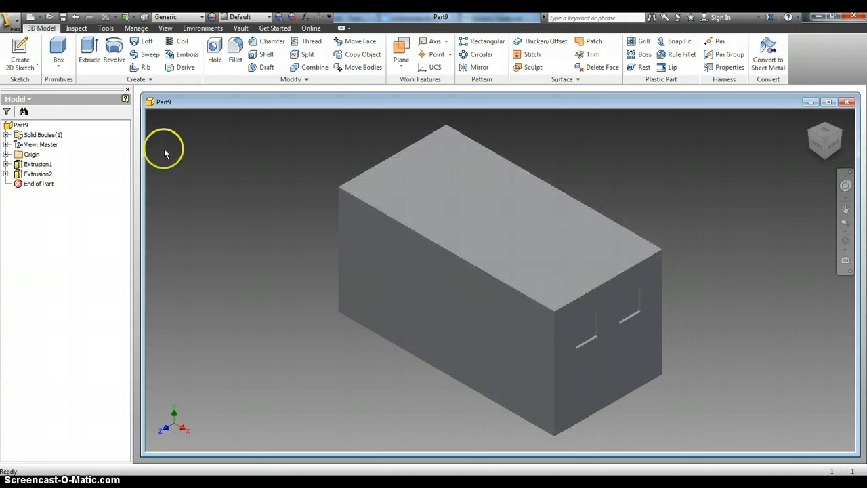
pyautogui.click(15, 20)
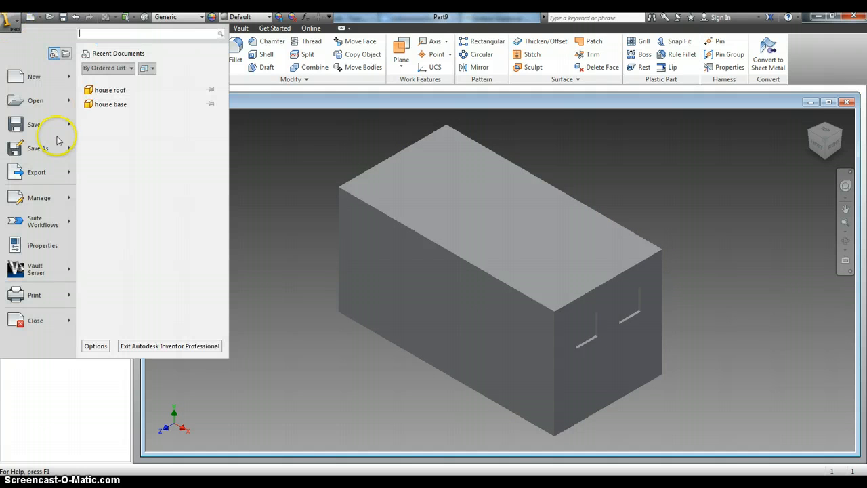
pyautogui.click(53, 153)
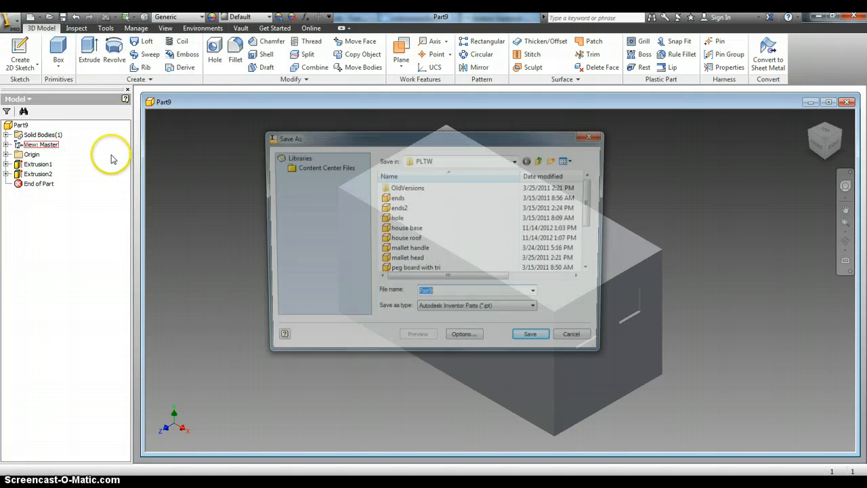
pyautogui.click(407, 229)
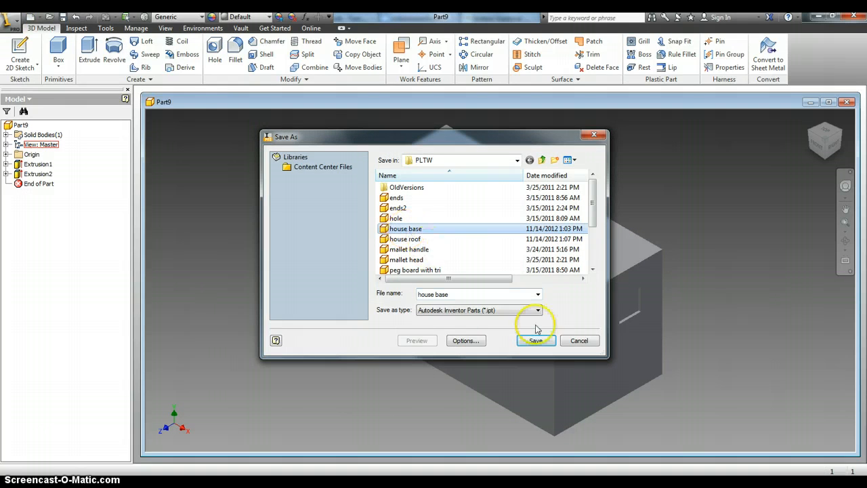
pyautogui.click(415, 295)
pyautogui.click(527, 341)
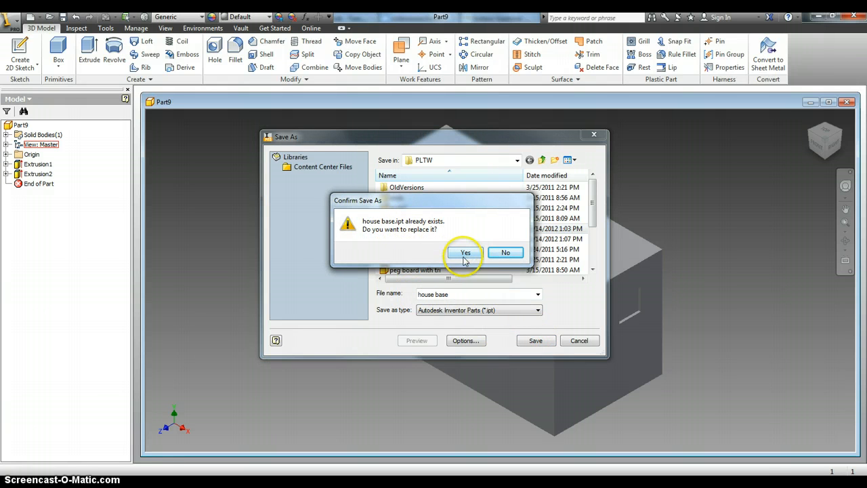
pyautogui.click(466, 253)
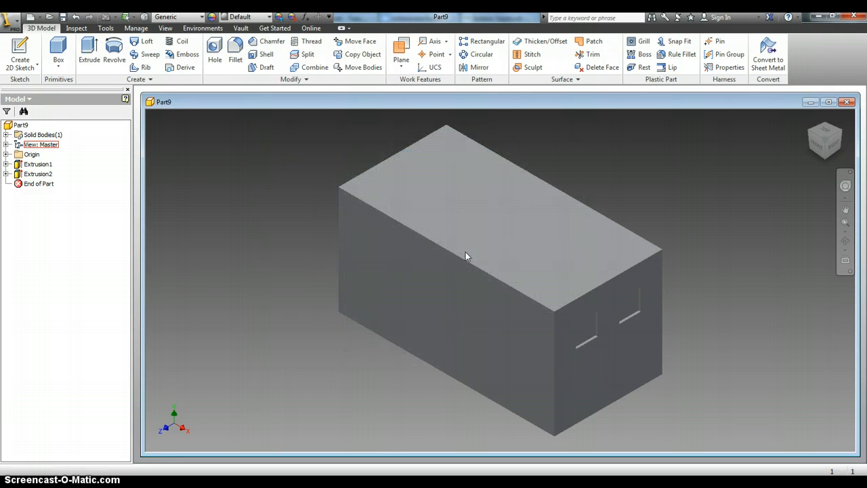
# Minimize the house base part and create a new part from the Standard.ipt template
pyautogui.click(811, 103)
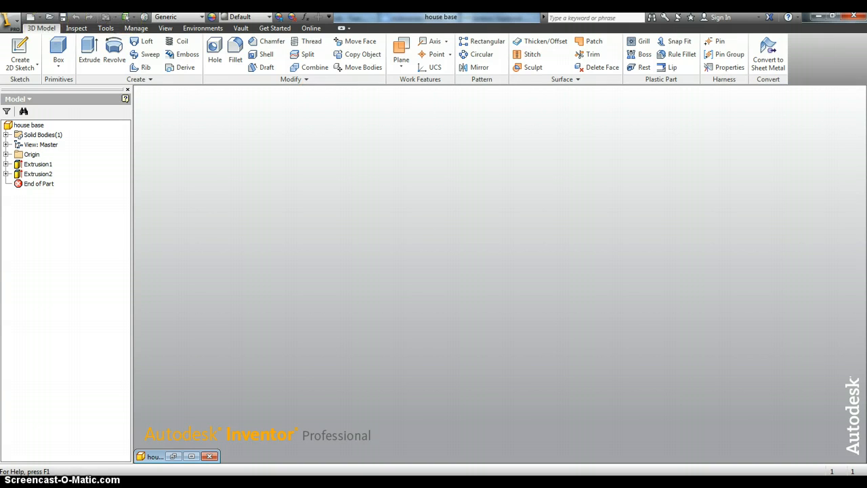
pyautogui.click(14, 24)
pyautogui.click(20, 61)
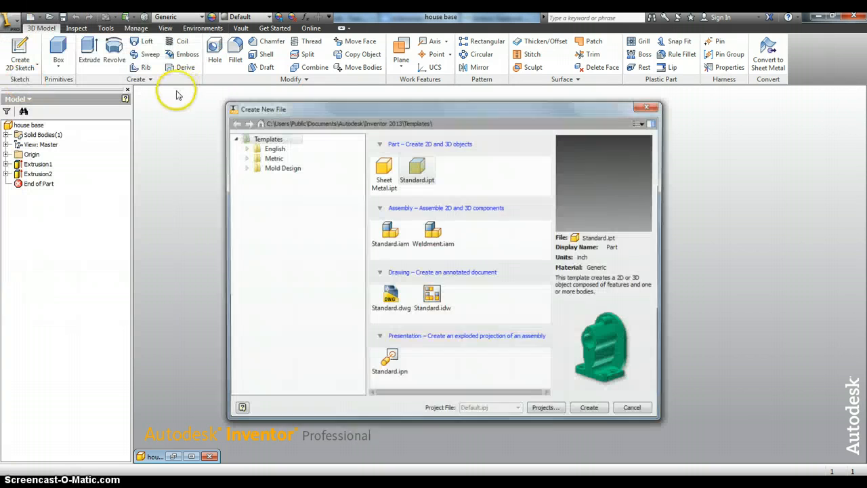
pyautogui.doubleClick(419, 169)
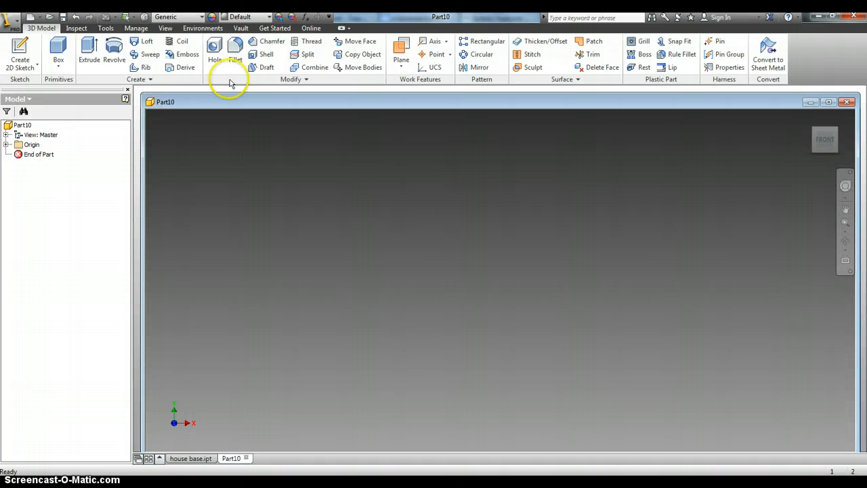
# Sketch a three-sided inscribed polygon about 0.64 in wide on the front origin plane, centred just below and left of the origin
pyautogui.click(21, 54)
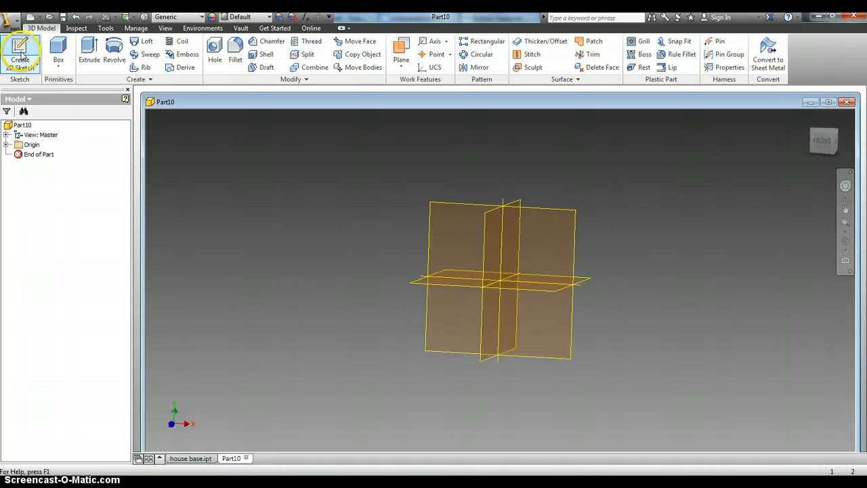
pyautogui.click(540, 240)
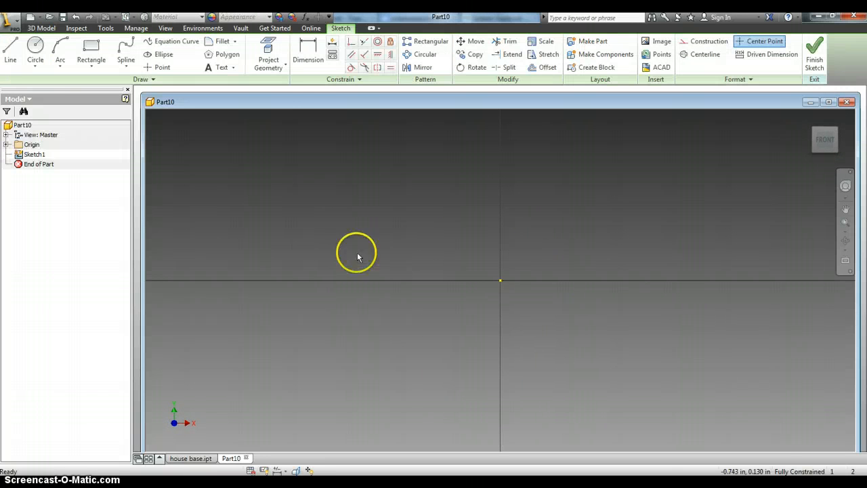
pyautogui.click(230, 57)
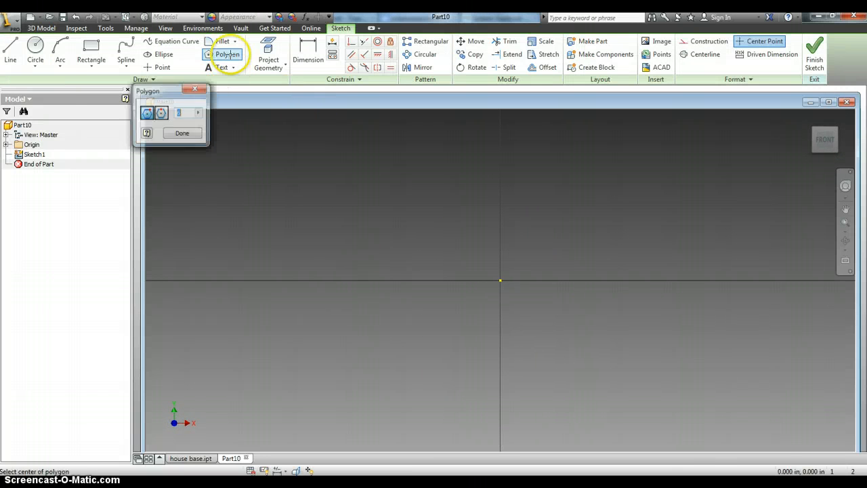
pyautogui.click(200, 113)
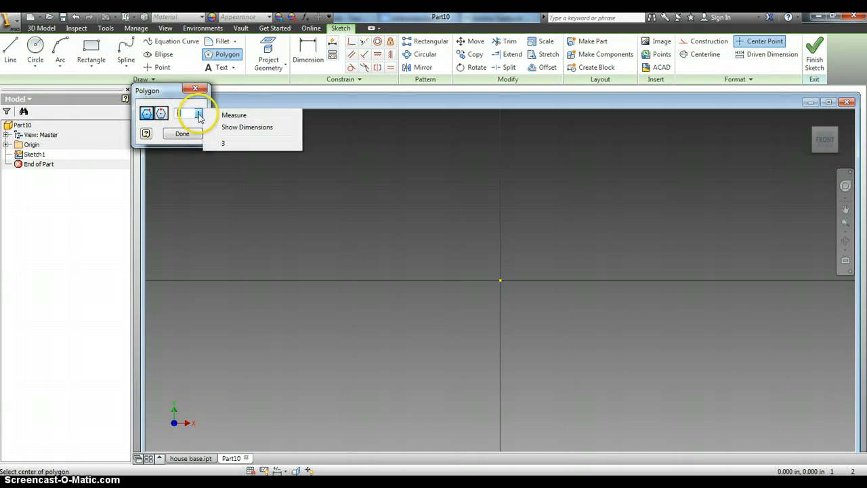
pyautogui.click(246, 145)
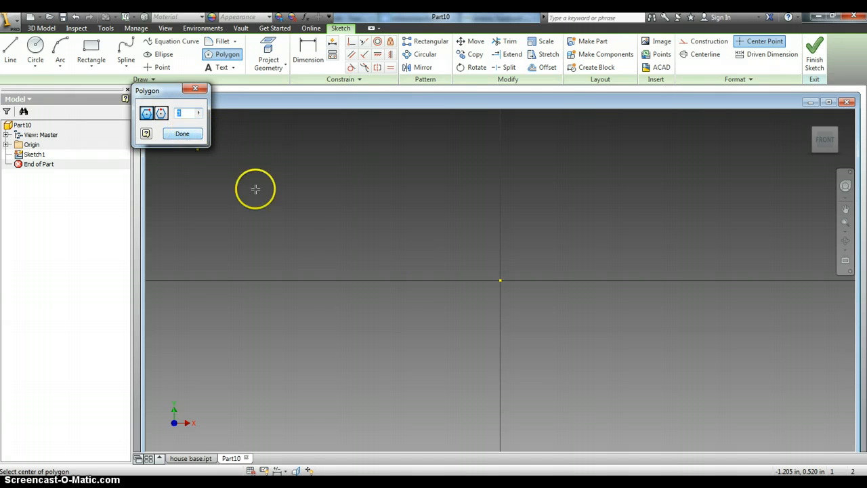
pyautogui.click(459, 313)
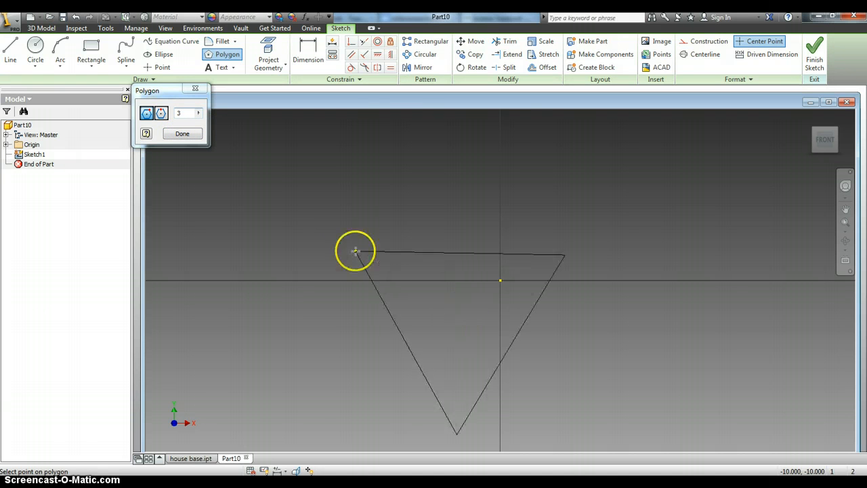
pyautogui.click(442, 221)
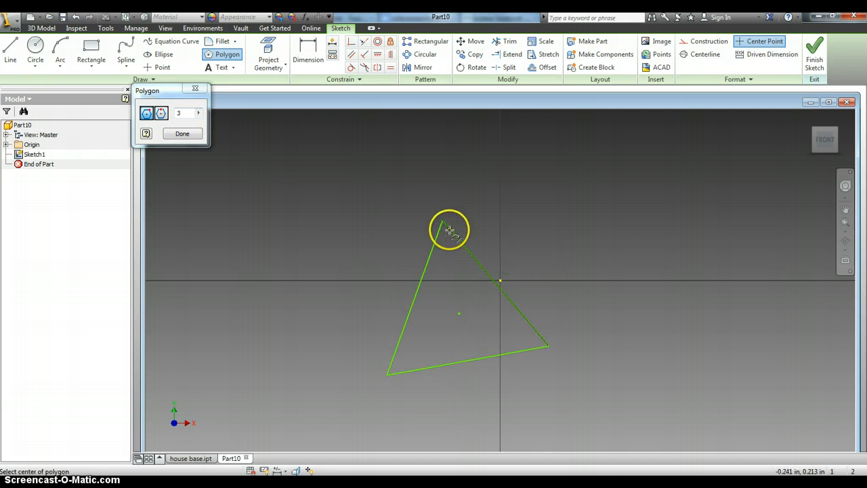
pyautogui.click(181, 134)
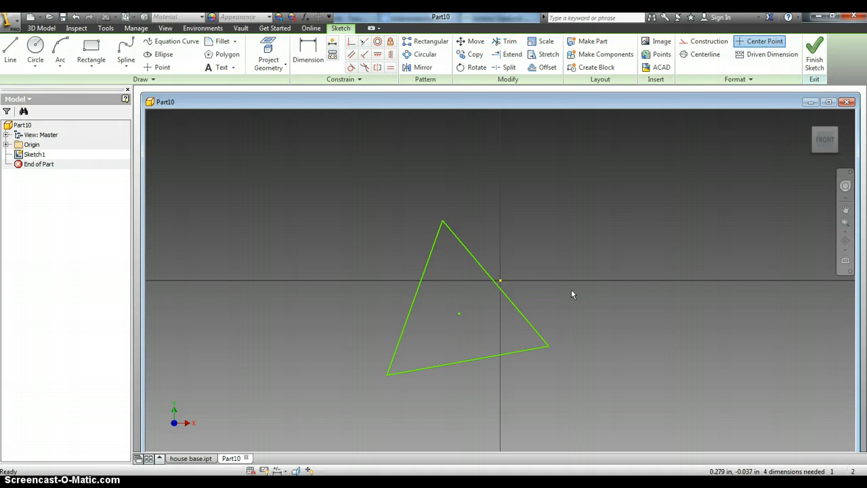
# Dimension the horizontal width of the triangle's lower side to 0.55 in and finish the sketch
pyautogui.click(305, 53)
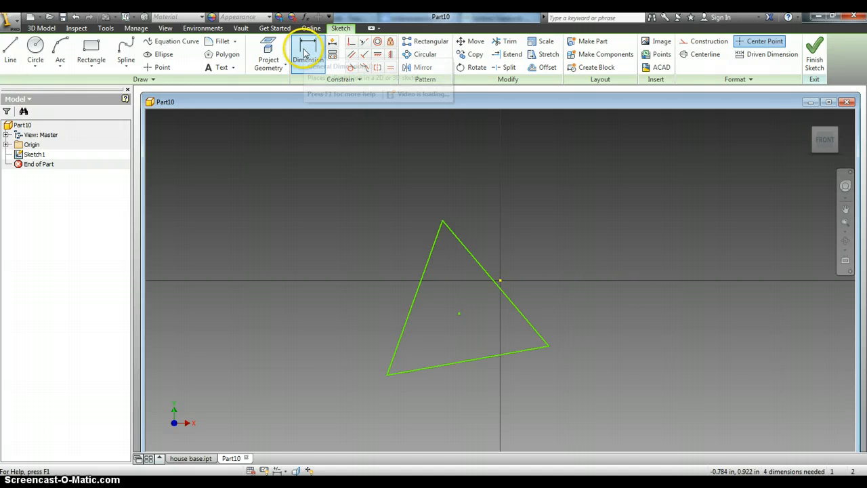
pyautogui.click(483, 363)
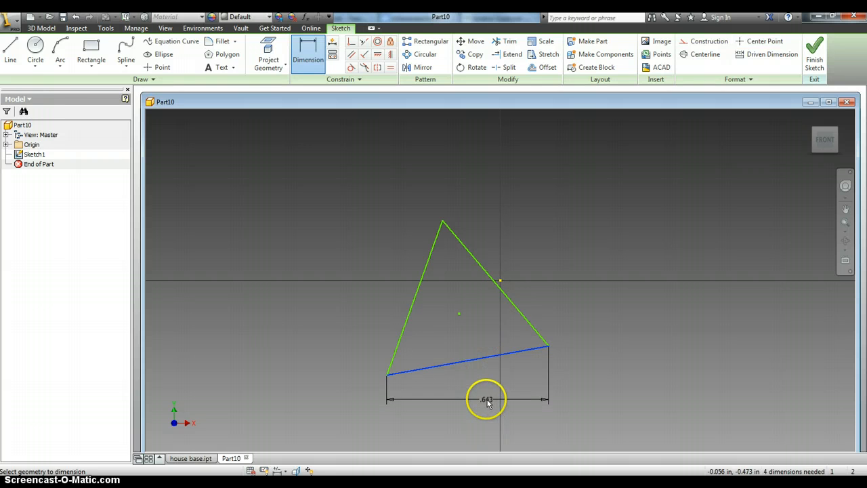
pyautogui.click(487, 401)
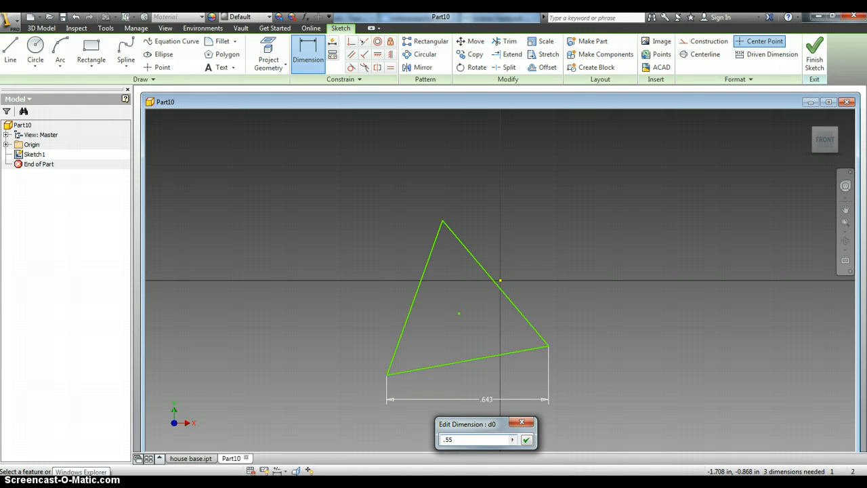
pyautogui.click(527, 440)
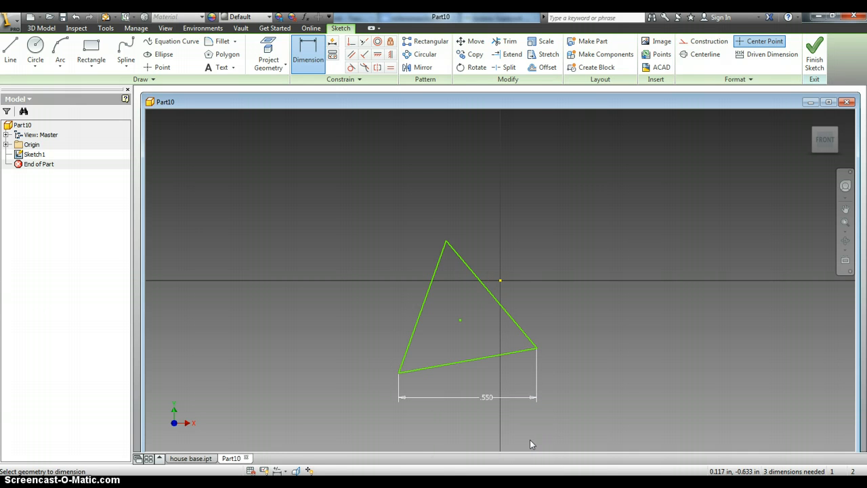
pyautogui.click(815, 54)
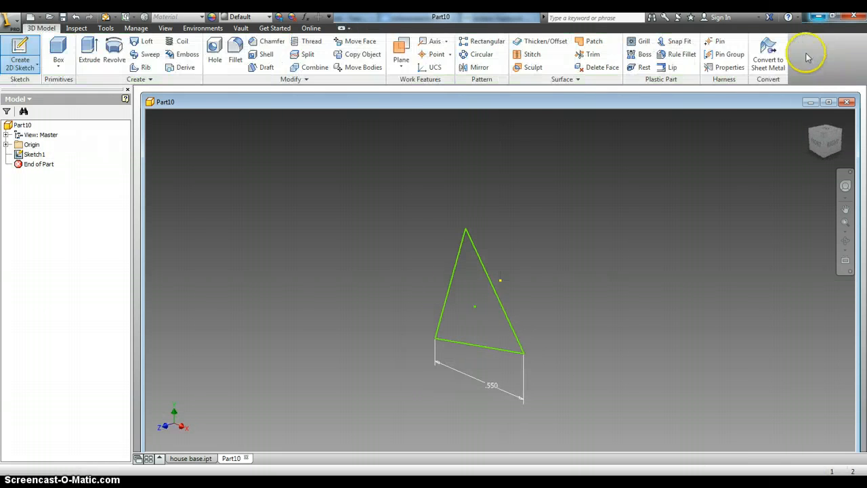
# Extrude the triangle 1 in in Direction 2 to form the solid roof
pyautogui.click(88, 49)
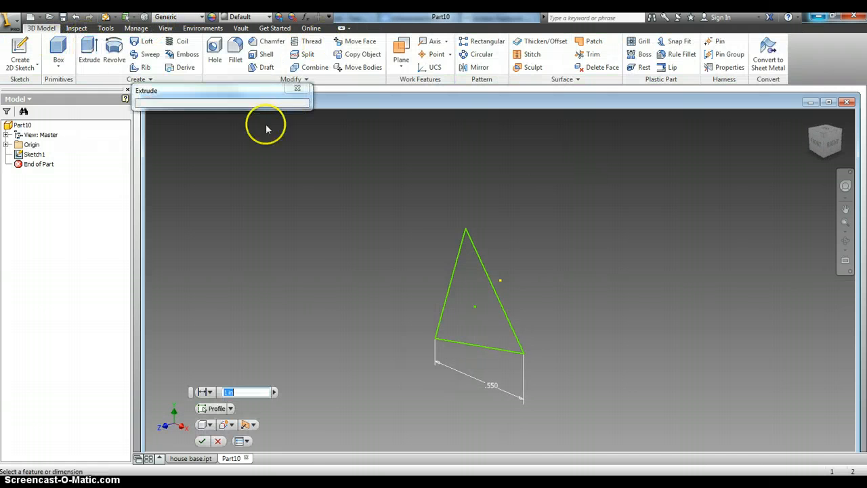
pyautogui.click(253, 425)
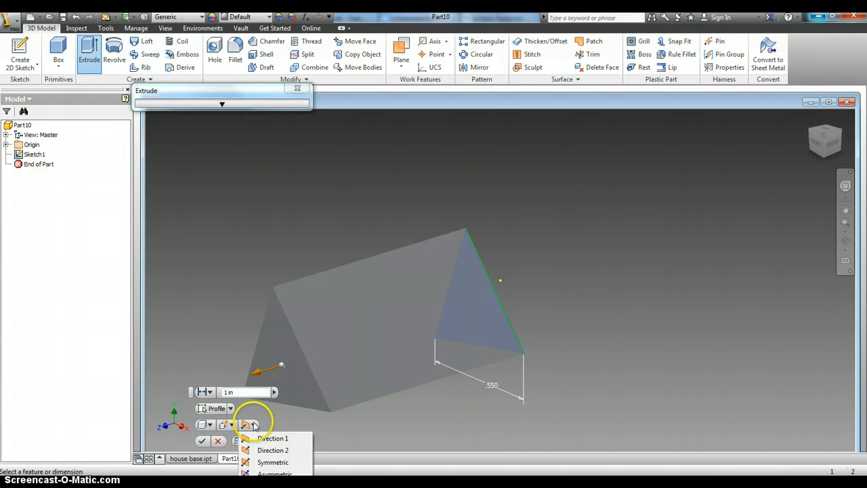
pyautogui.click(283, 451)
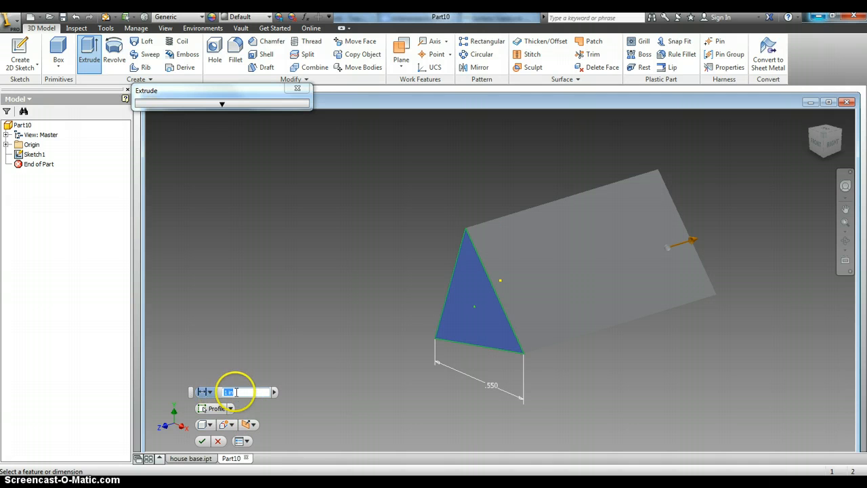
pyautogui.click(201, 441)
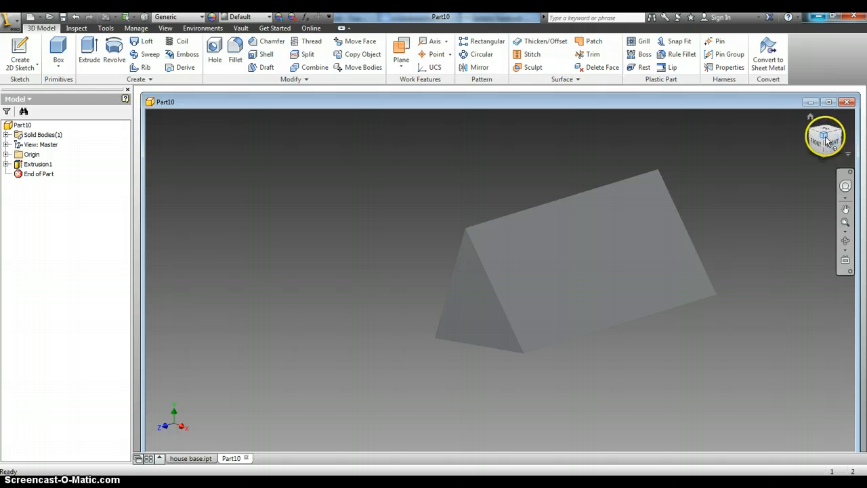
# Sketch a small, nearly square rectangle on the roof's underside near its front right corner and finish the sketch
pyautogui.moveTo(828, 141)
pyautogui.mouseDown()
pyautogui.moveTo(816, 421)
pyautogui.moveTo(817, 397)
pyautogui.mouseUp()
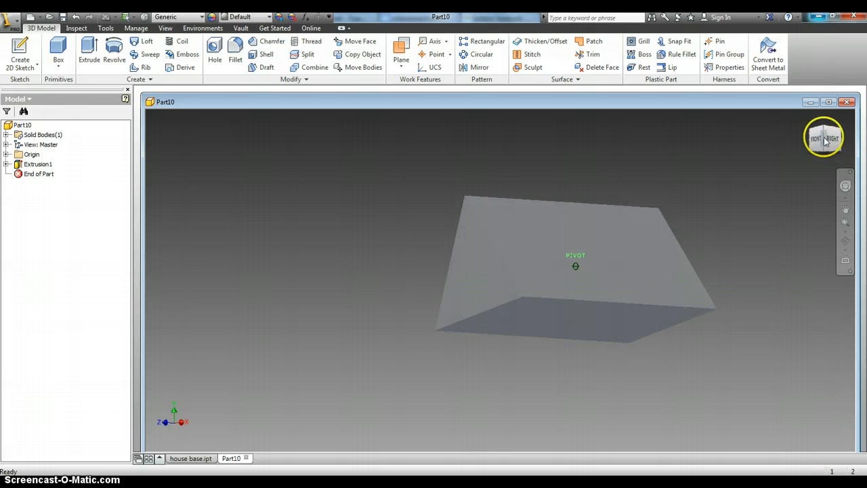
pyautogui.click(539, 320)
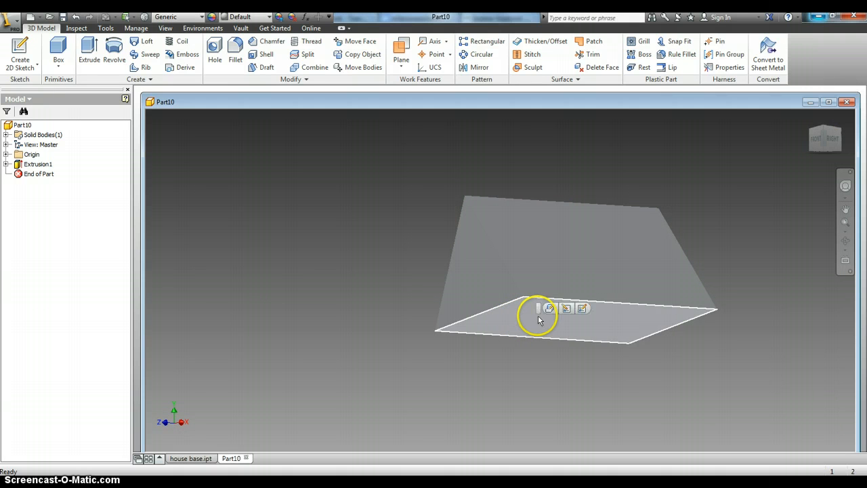
pyautogui.click(584, 308)
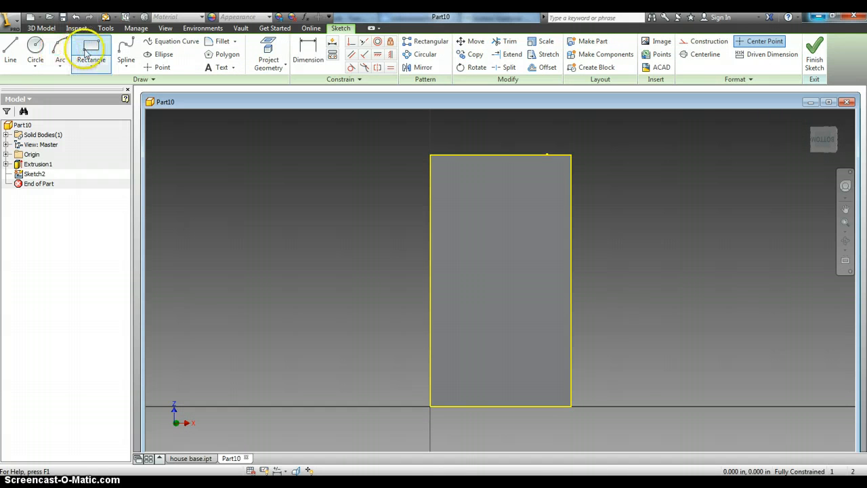
pyautogui.click(91, 49)
pyautogui.click(546, 182)
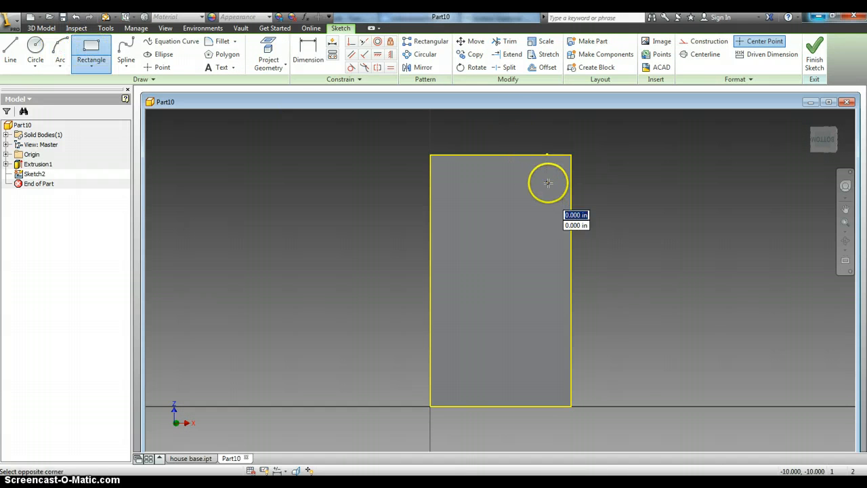
pyautogui.click(521, 211)
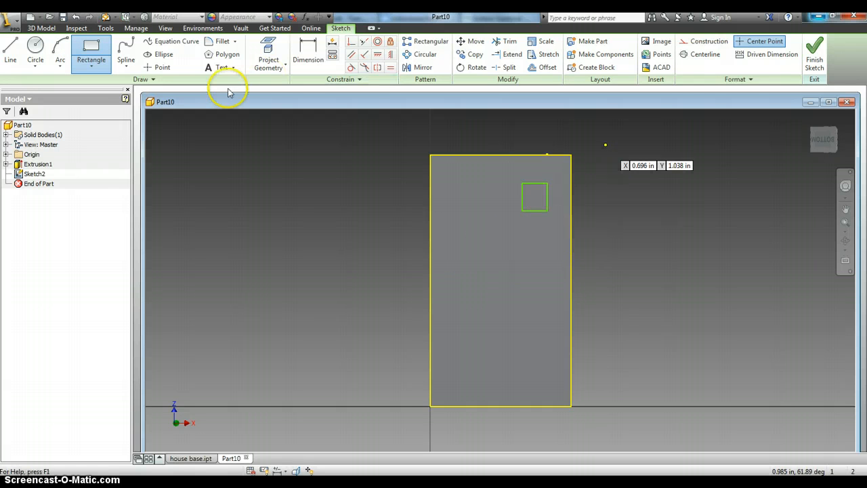
pyautogui.click(813, 55)
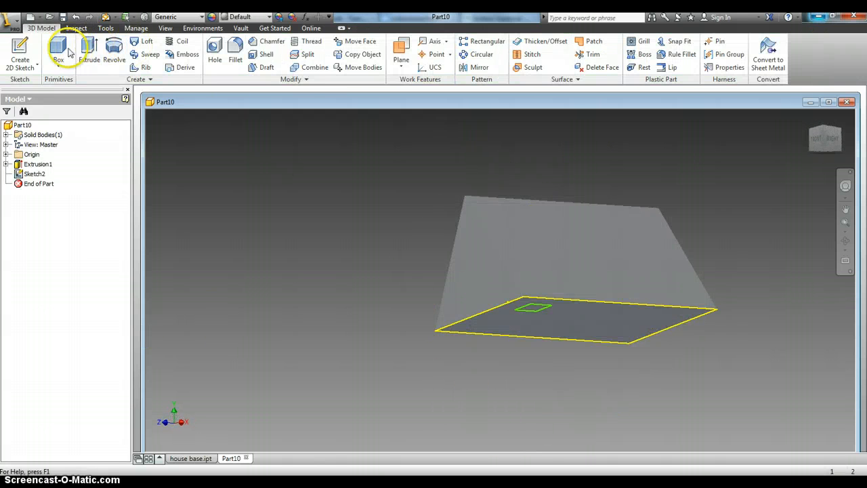
# Extrude the small rectangle 0.5 in upward through the roof, using Direction 2
pyautogui.click(88, 51)
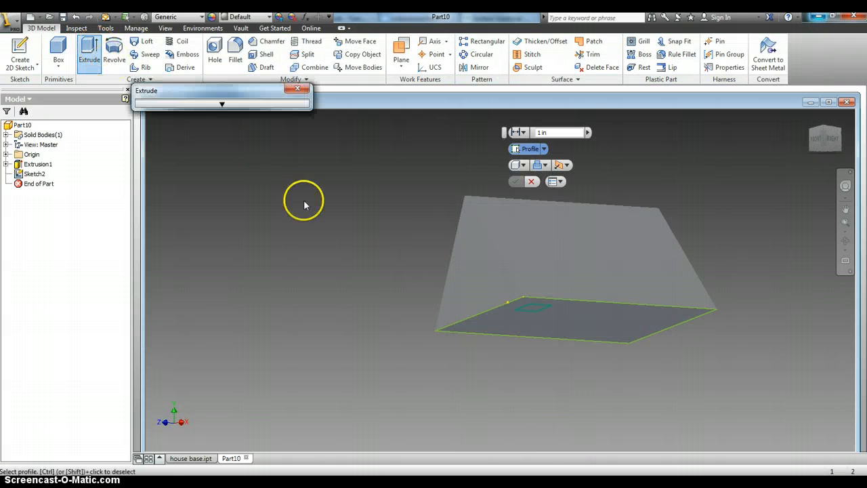
pyautogui.click(534, 310)
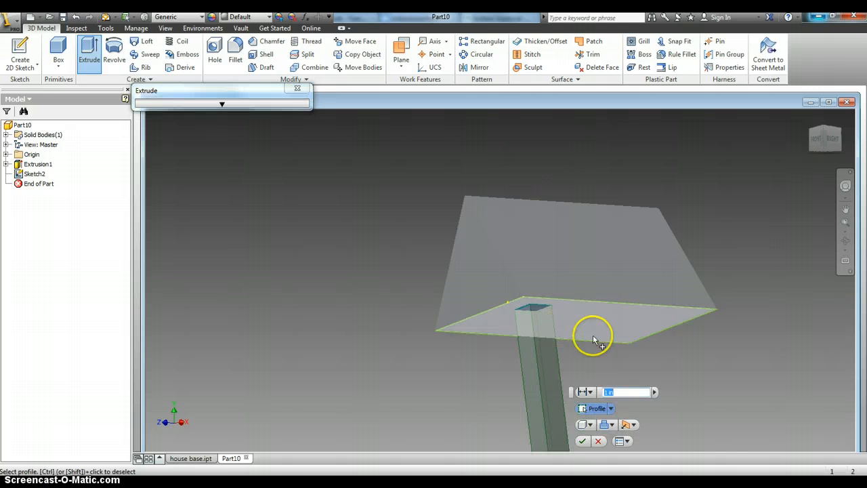
pyautogui.click(612, 426)
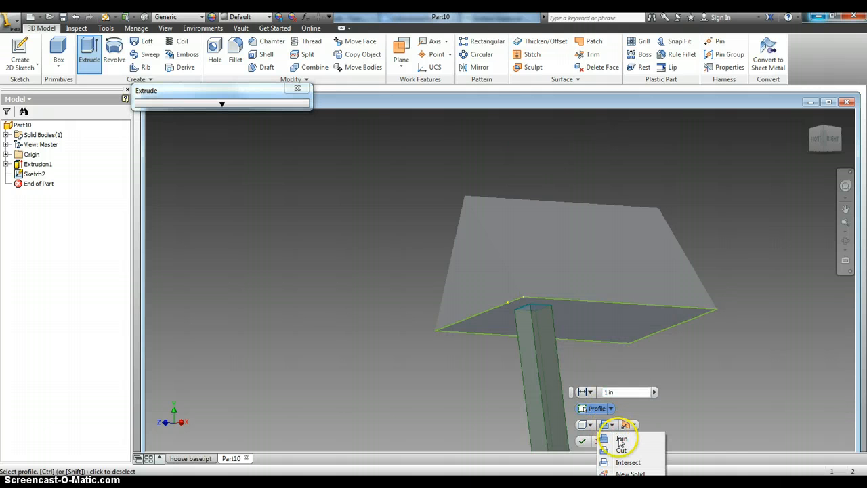
pyautogui.click(622, 441)
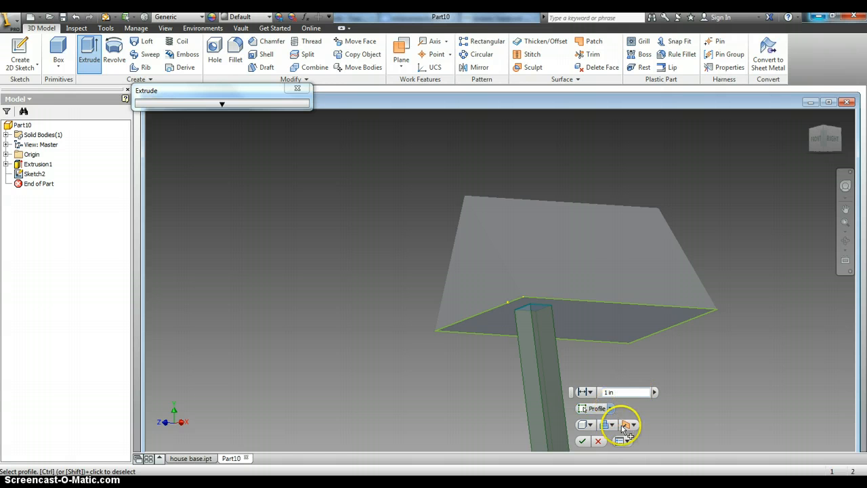
pyautogui.click(633, 425)
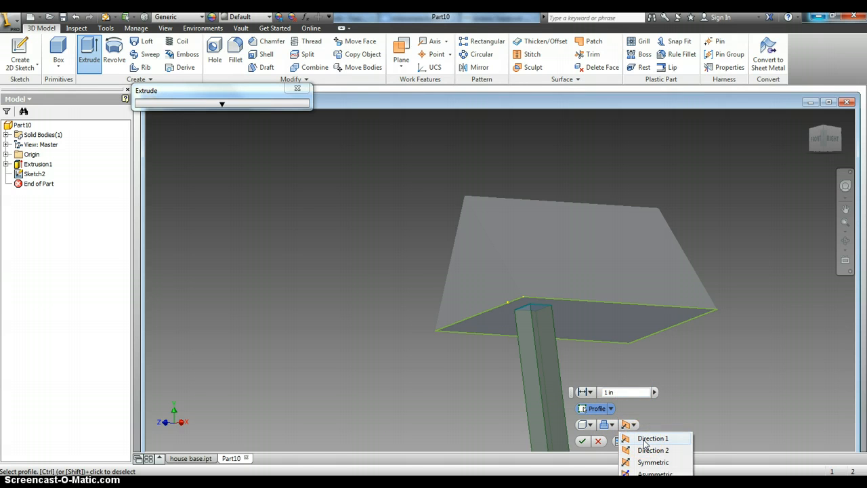
pyautogui.click(645, 442)
pyautogui.click(636, 425)
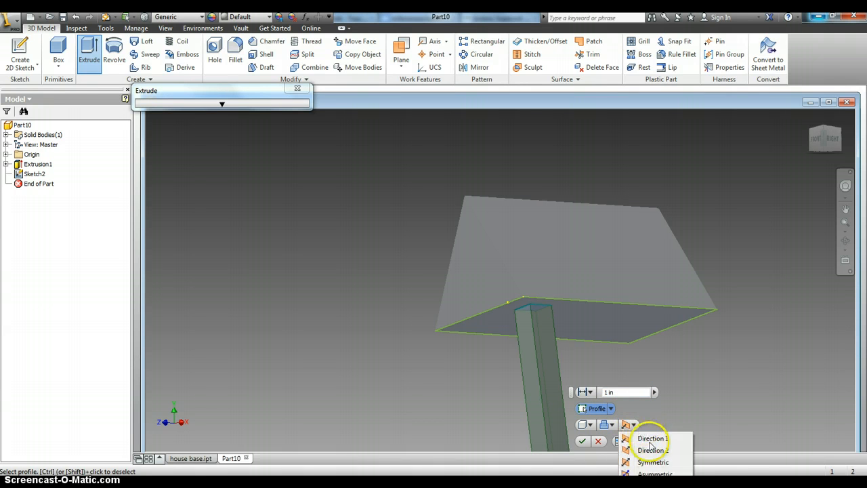
pyautogui.click(651, 450)
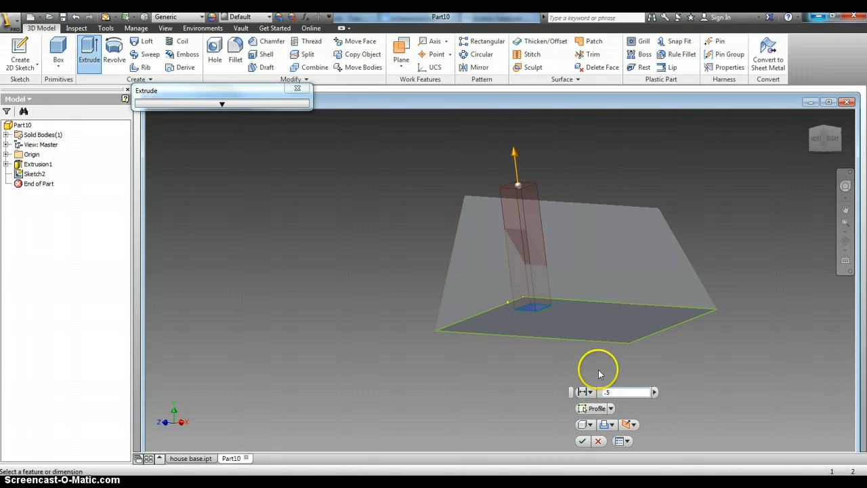
pyautogui.click(582, 440)
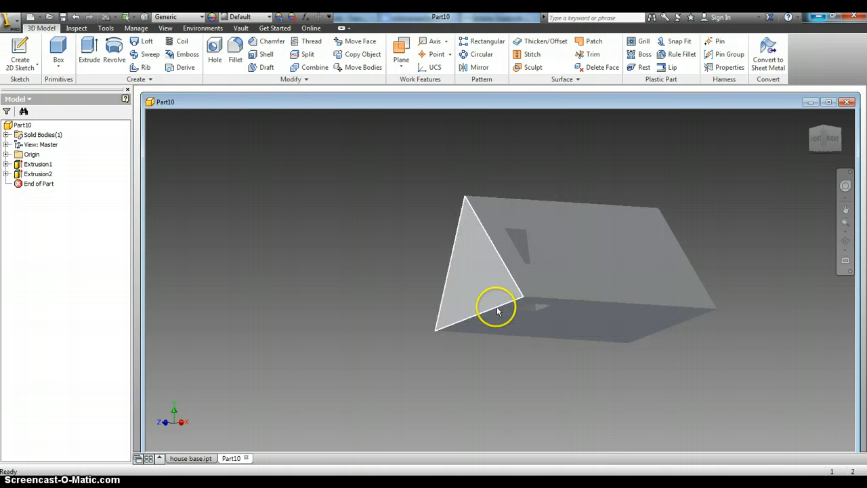
# Edit the small rectangle's extrusion to use the Join operation, forming a chimney, and return to the home view
pyautogui.click(6, 174)
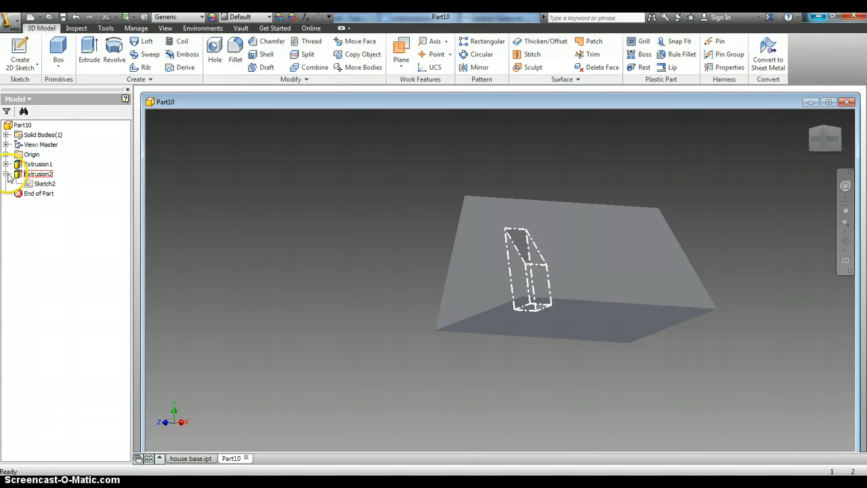
pyautogui.click(6, 174)
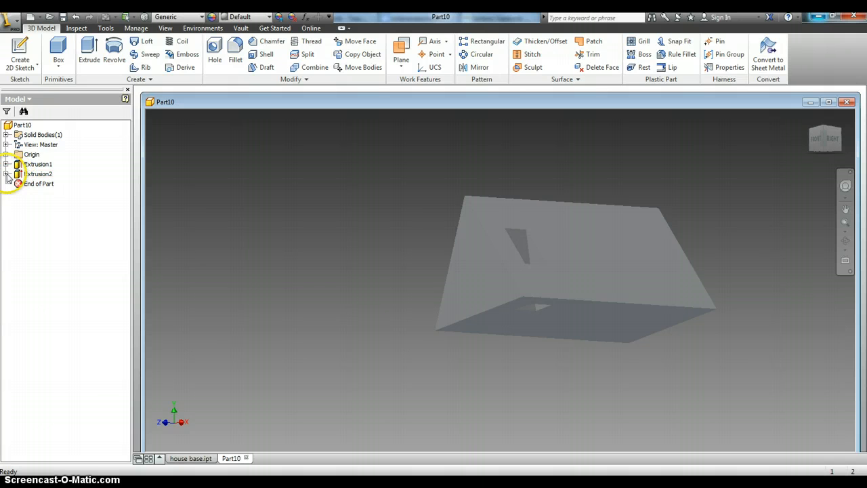
pyautogui.rightClick(42, 176)
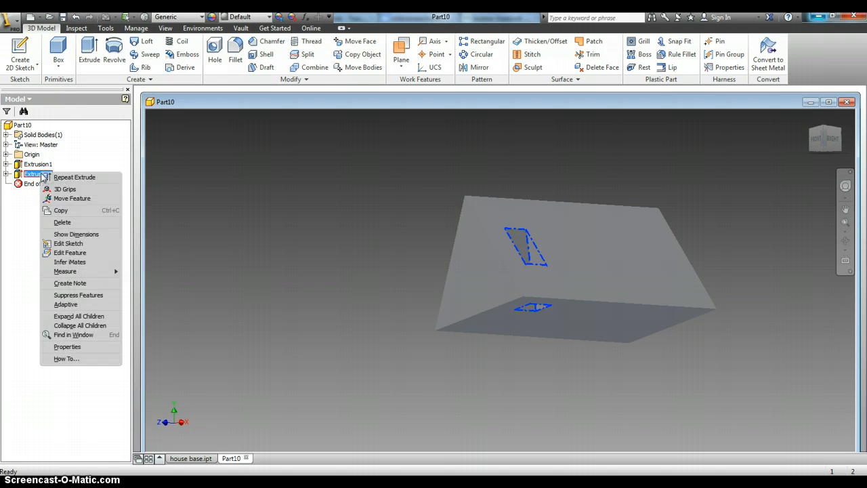
pyautogui.click(70, 252)
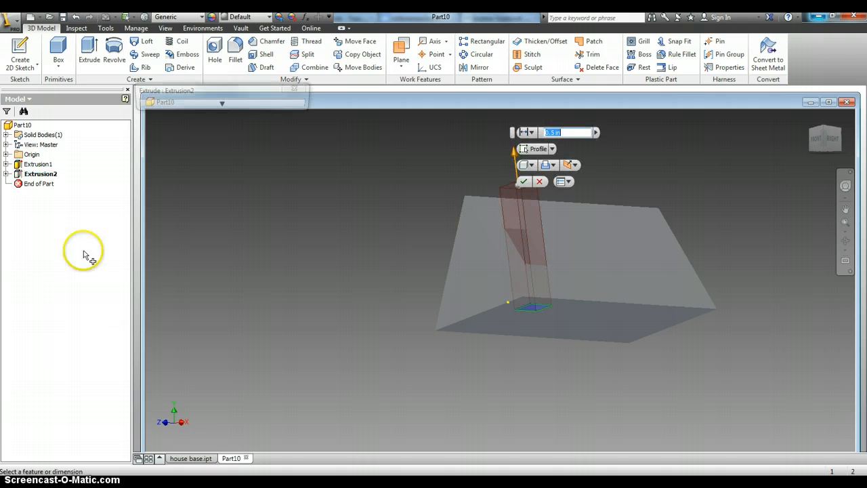
pyautogui.click(554, 167)
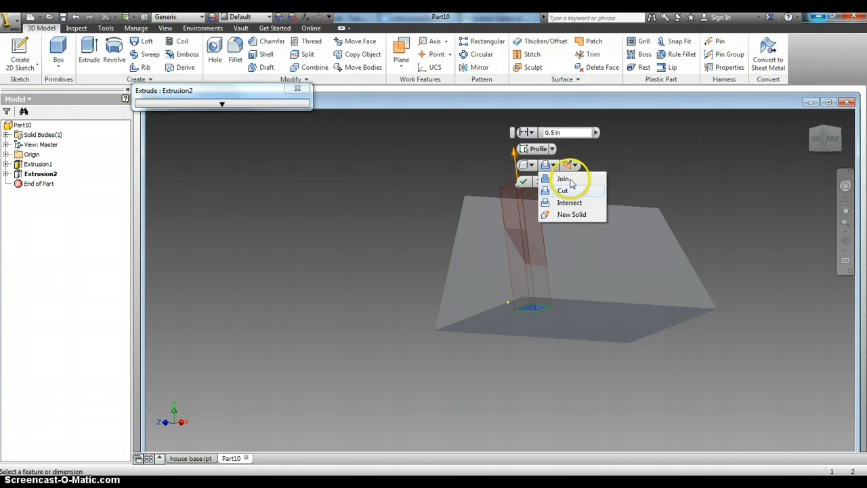
pyautogui.click(565, 180)
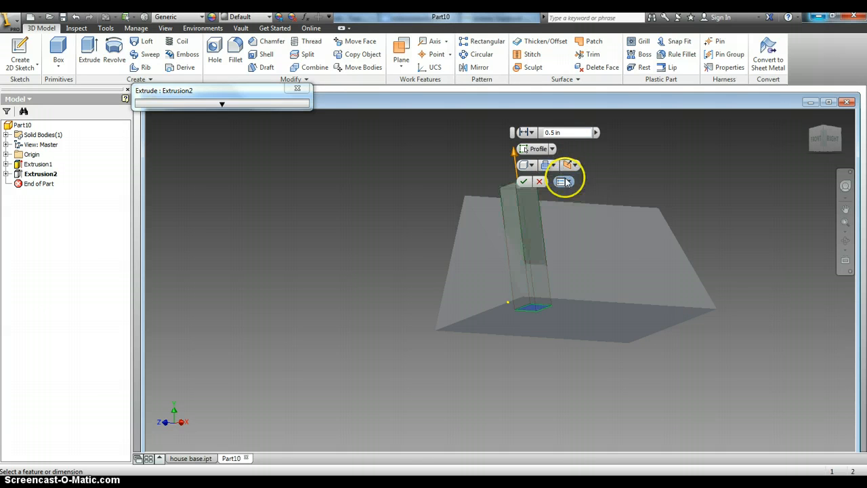
pyautogui.click(523, 182)
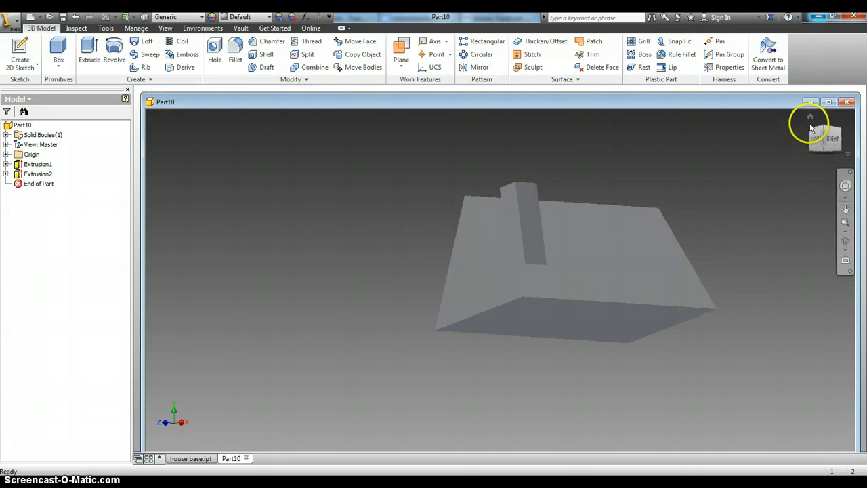
pyautogui.click(811, 118)
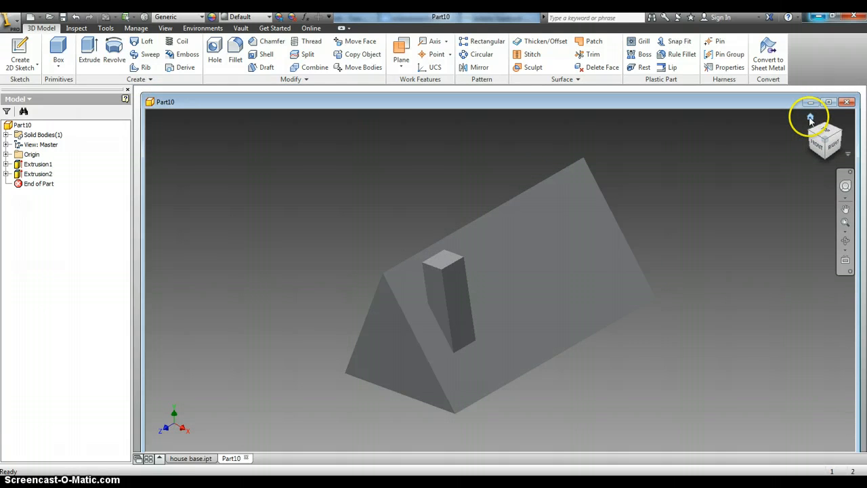
# Save the part as house roof in the PLTW folder, replacing the existing file, and minimize its window
pyautogui.click(14, 27)
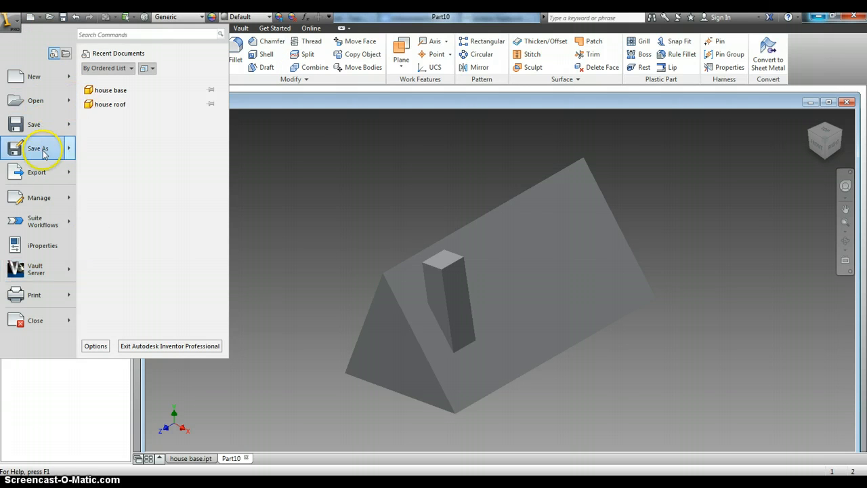
pyautogui.press('Escape')
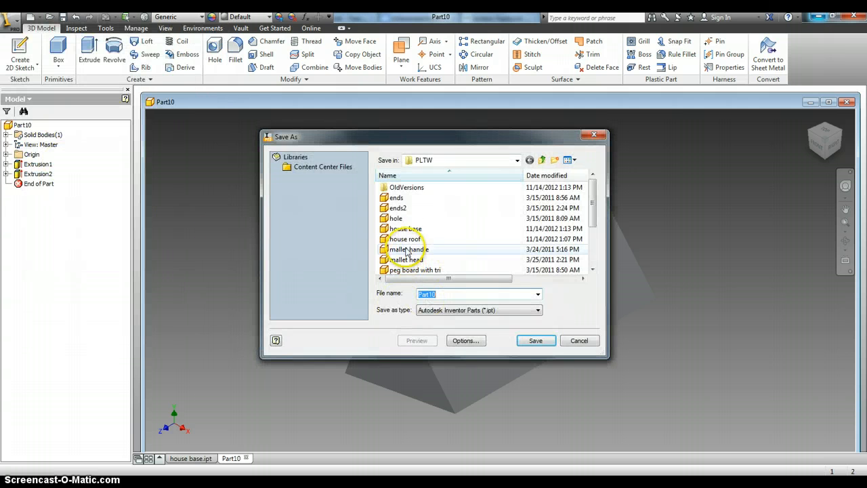
pyautogui.click(406, 239)
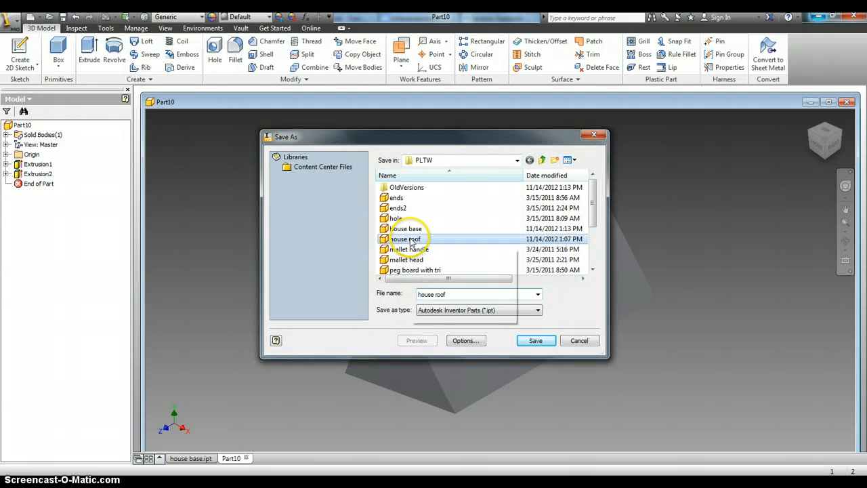
pyautogui.click(536, 341)
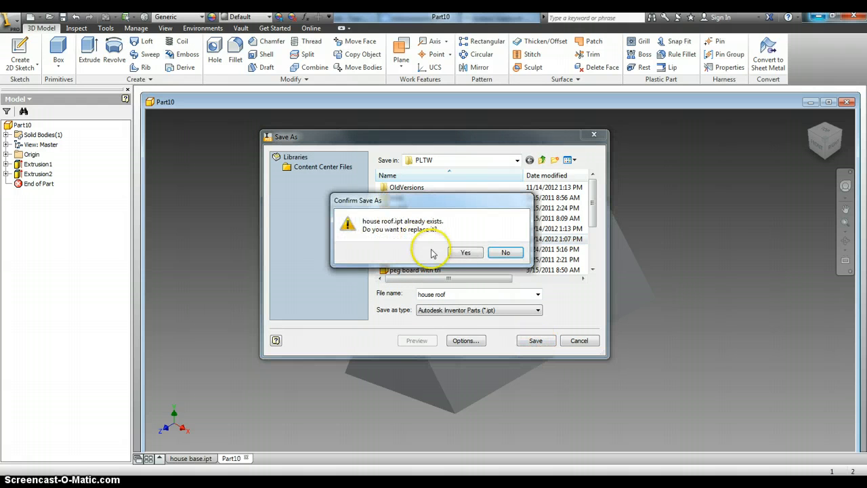
pyautogui.click(466, 254)
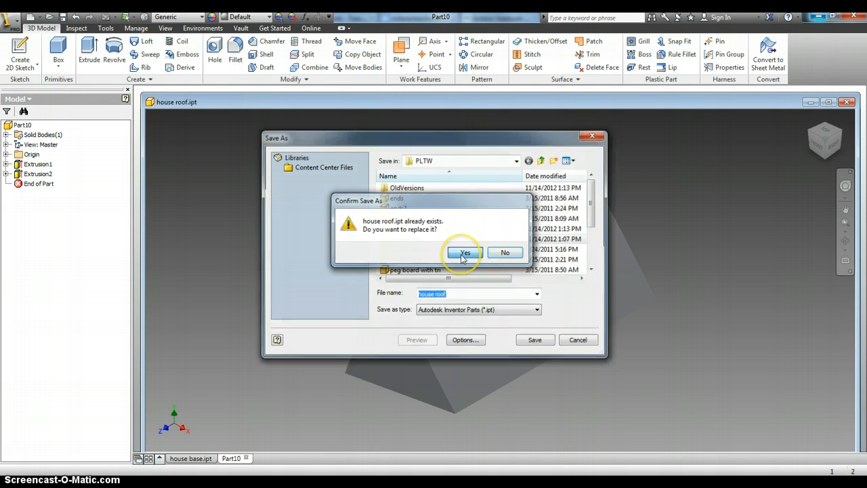
pyautogui.click(812, 102)
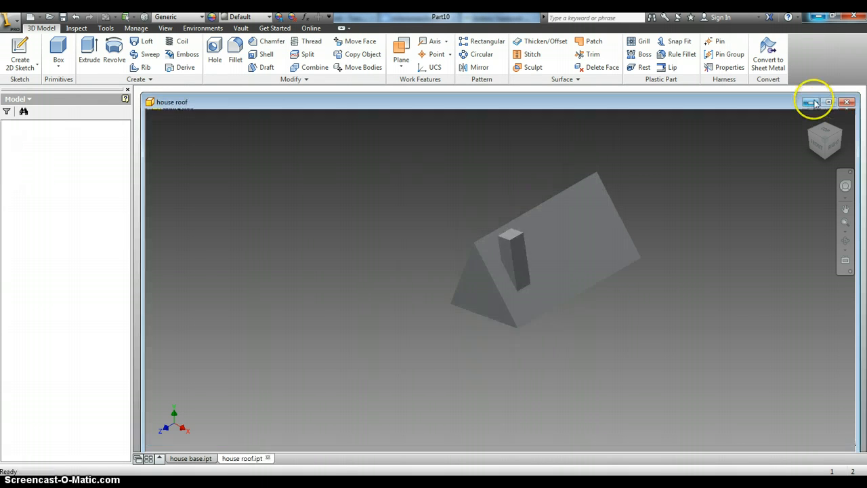